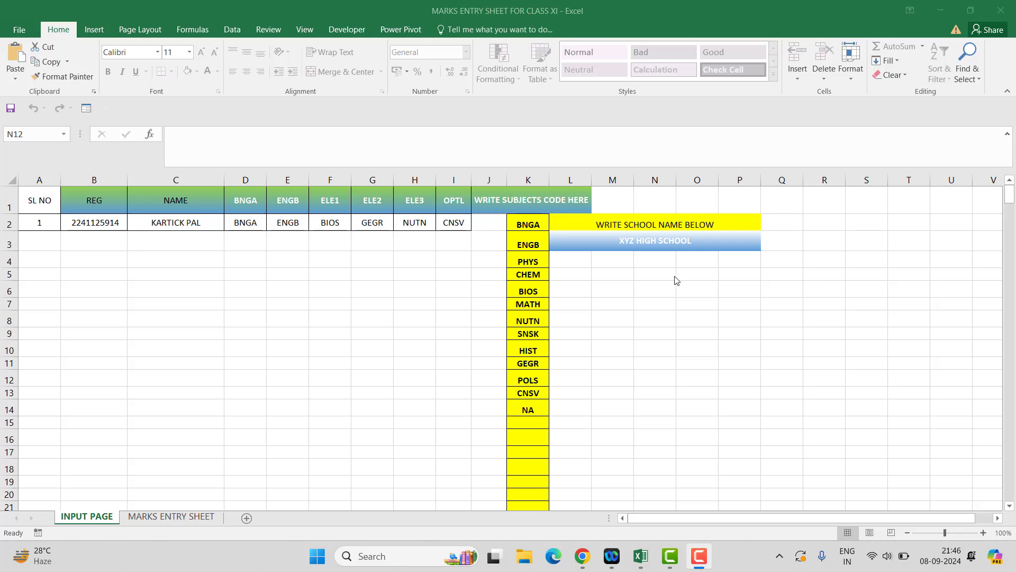
Check the school name cell on the INPUT PAGE sheet and view the MARKS ENTRY SHEET before returning to the INPUT PAGE.
left_click(634, 238)
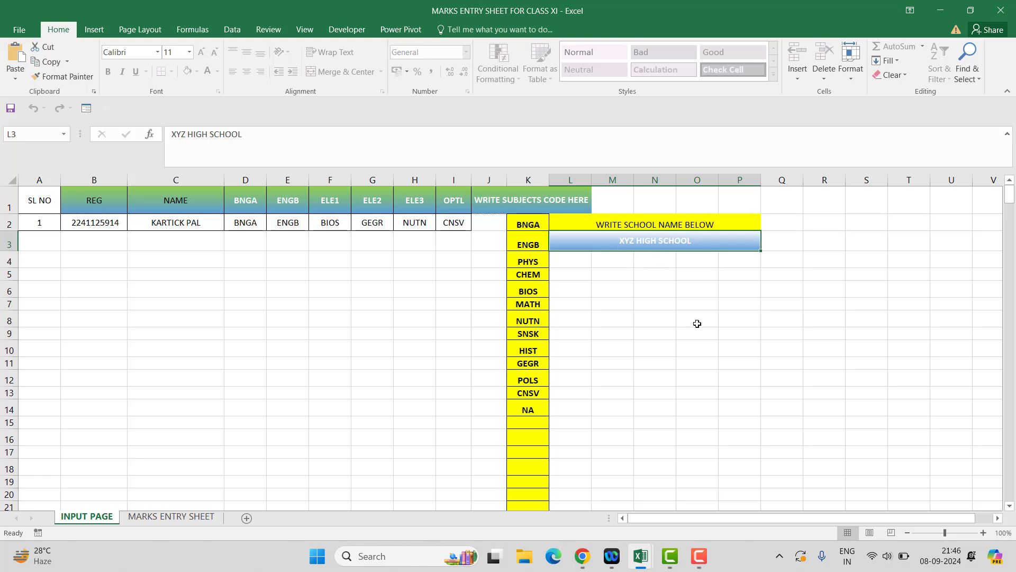
left_click(189, 515)
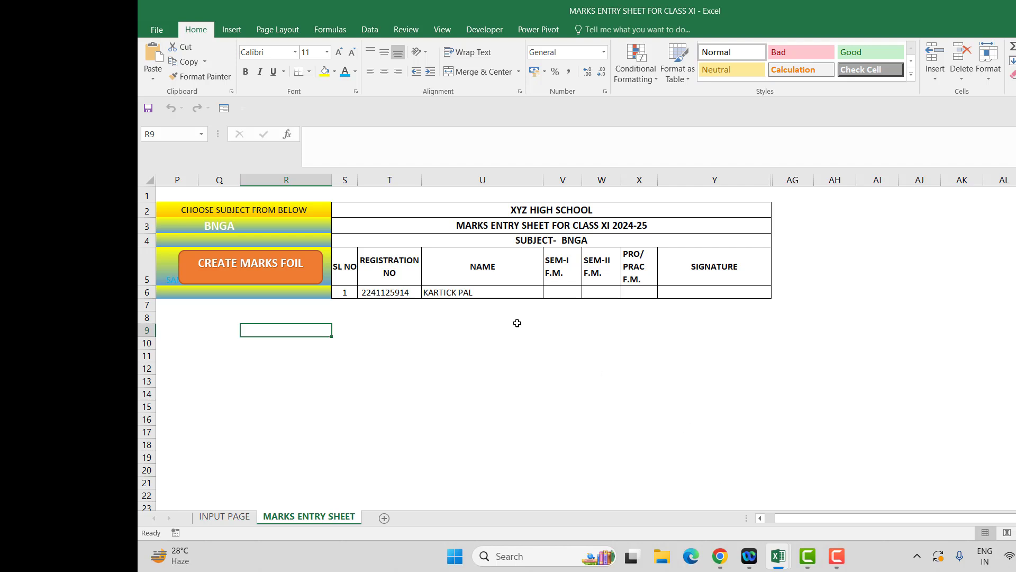
left_click(226, 518)
Fill the registration number series from B2 down to B6 and copy the student's name from C2 down to C6.
left_click(227, 240)
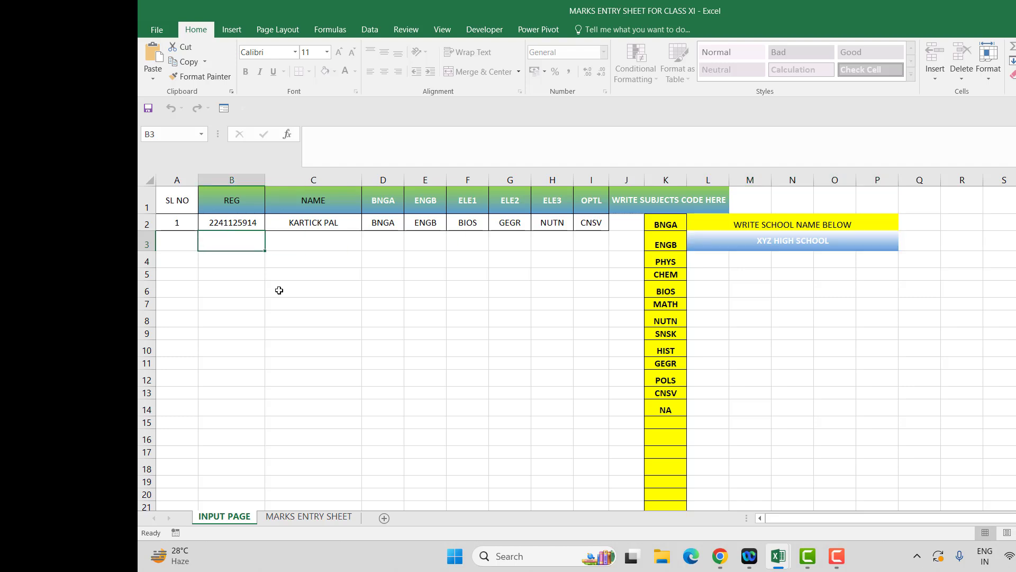
left_click(258, 224)
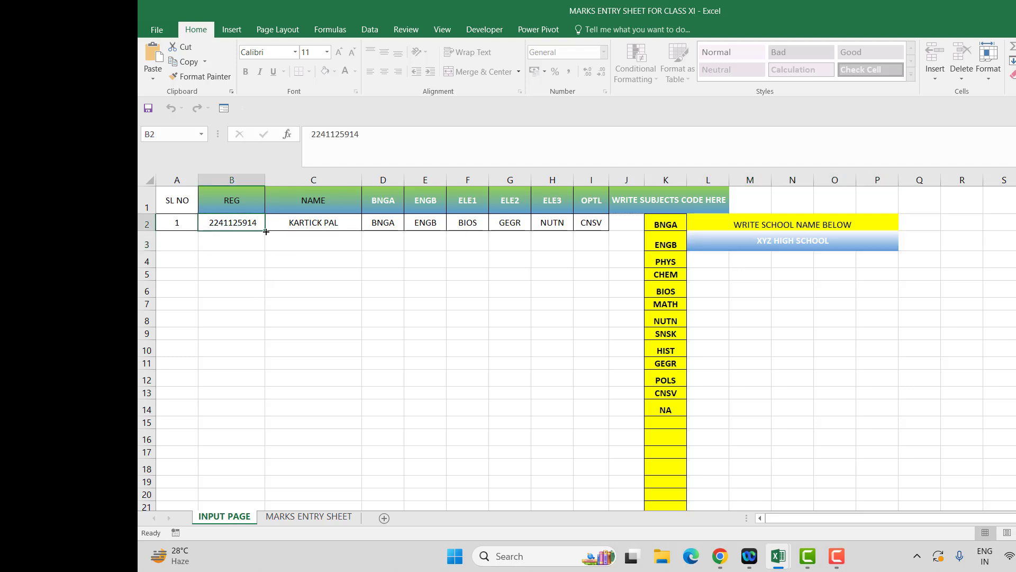
left_click_drag(266, 232, 266, 297)
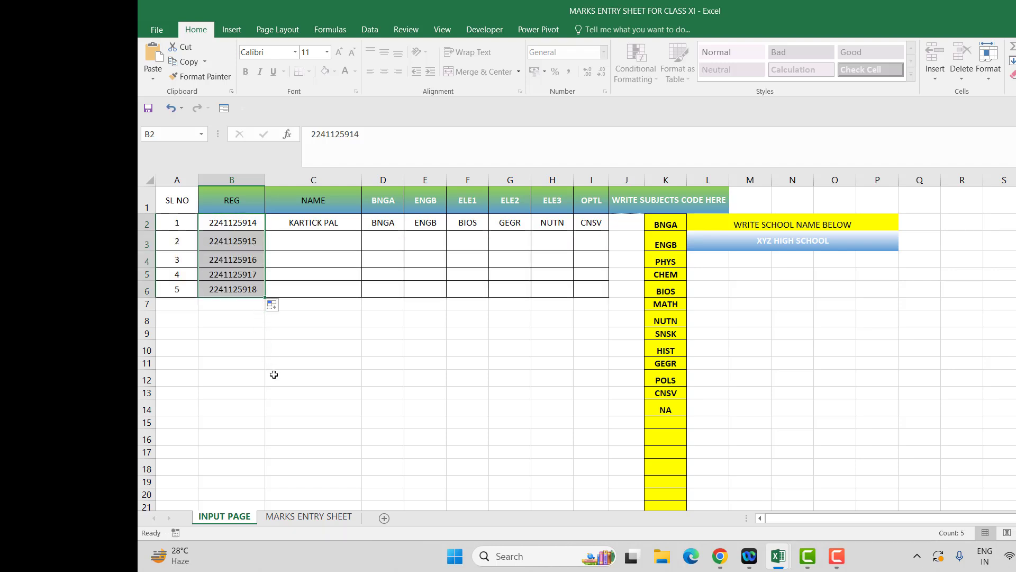
left_click(311, 222)
left_click_drag(361, 232, 357, 297)
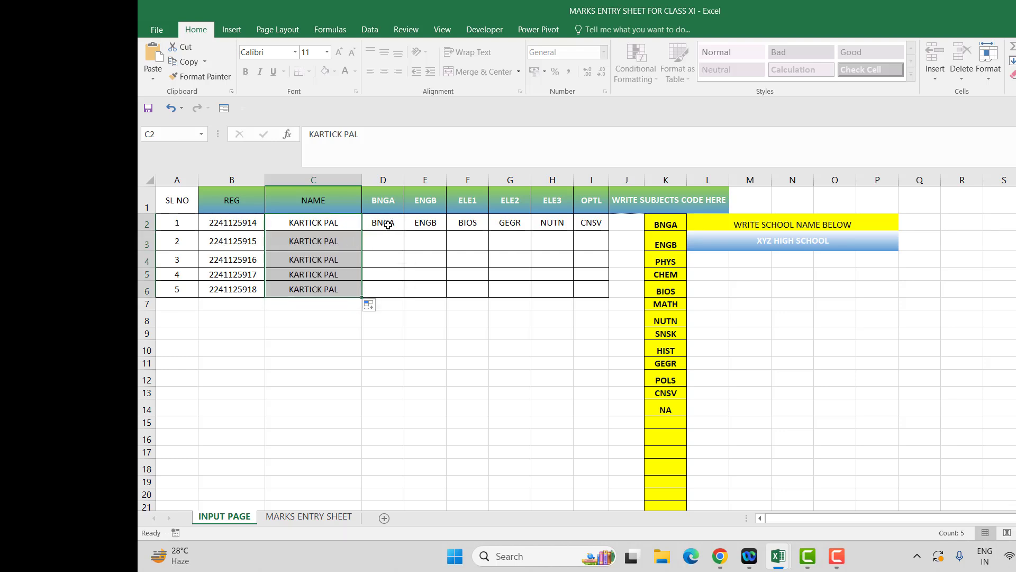
Copy the subject codes in D2:I2 down to row 6 for all students.
left_click_drag(388, 226, 552, 224)
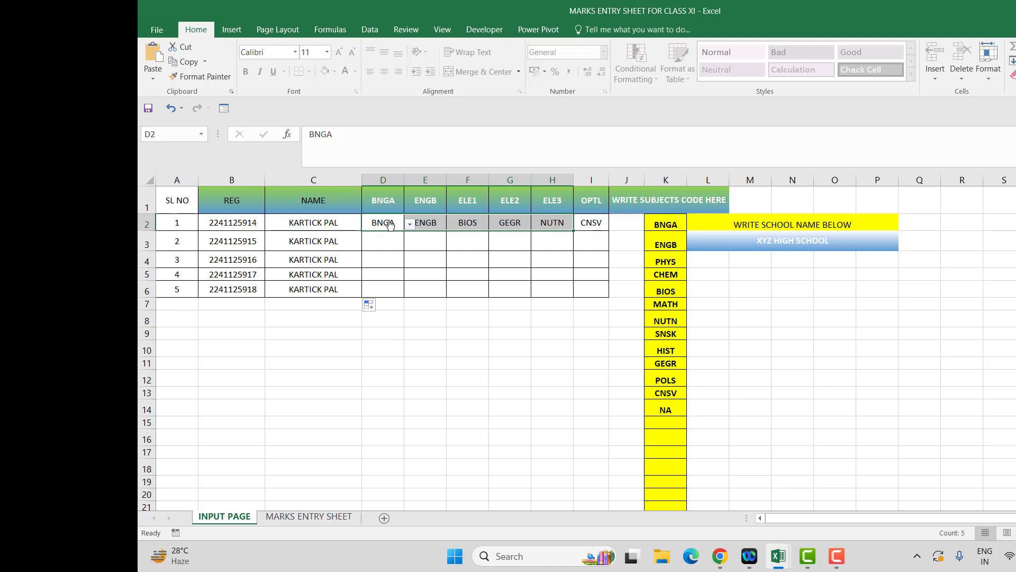
left_click(420, 260)
left_click_drag(376, 222, 603, 295)
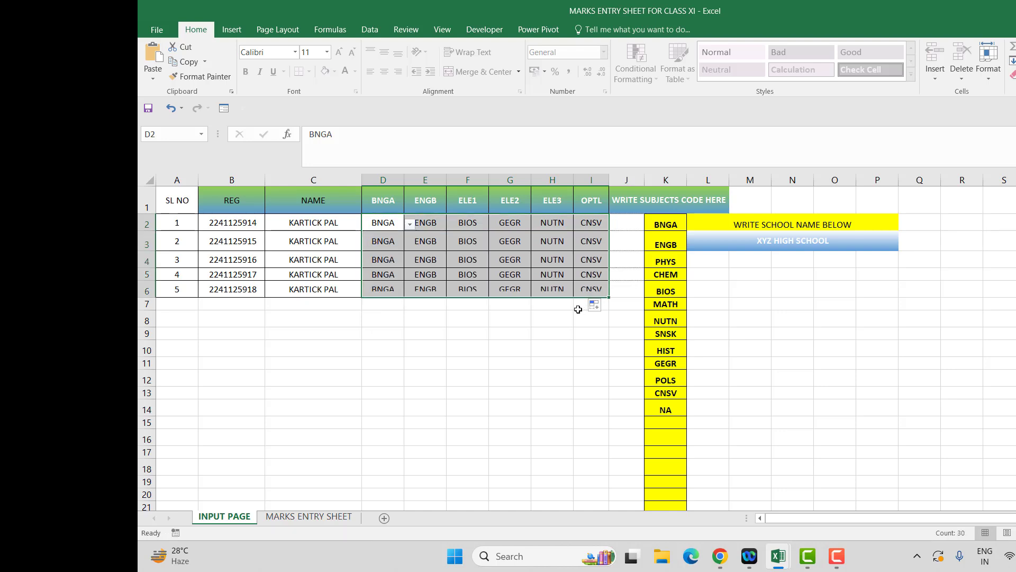
Change the second student's ELE3 subject in H3 to HIST.
left_click(545, 242)
left_click(580, 247)
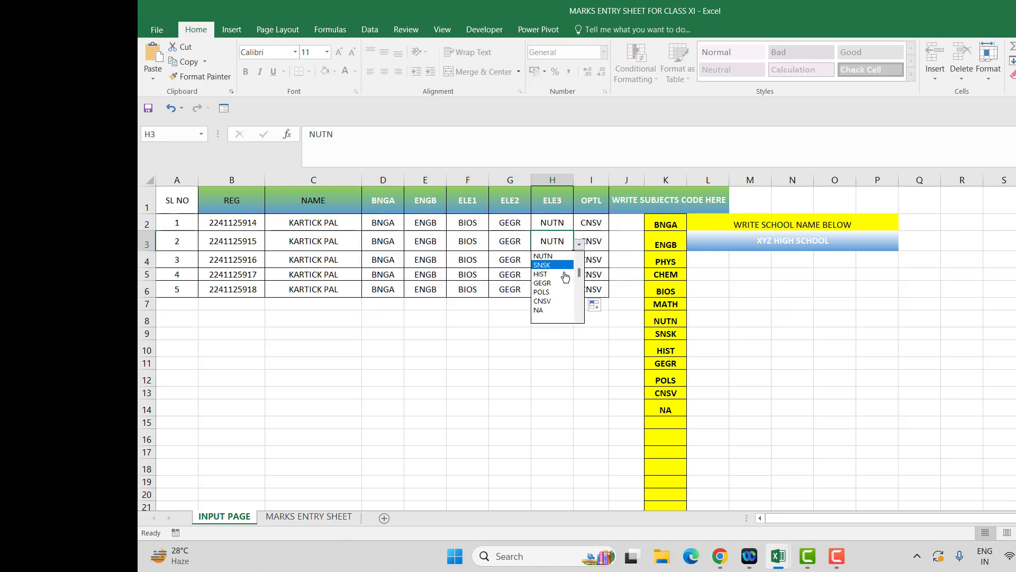
left_click(541, 274)
Try GEGR, CNSV and ENGB as the third student's ELE3 subject in H4, and settle on CHEM.
left_click(553, 260)
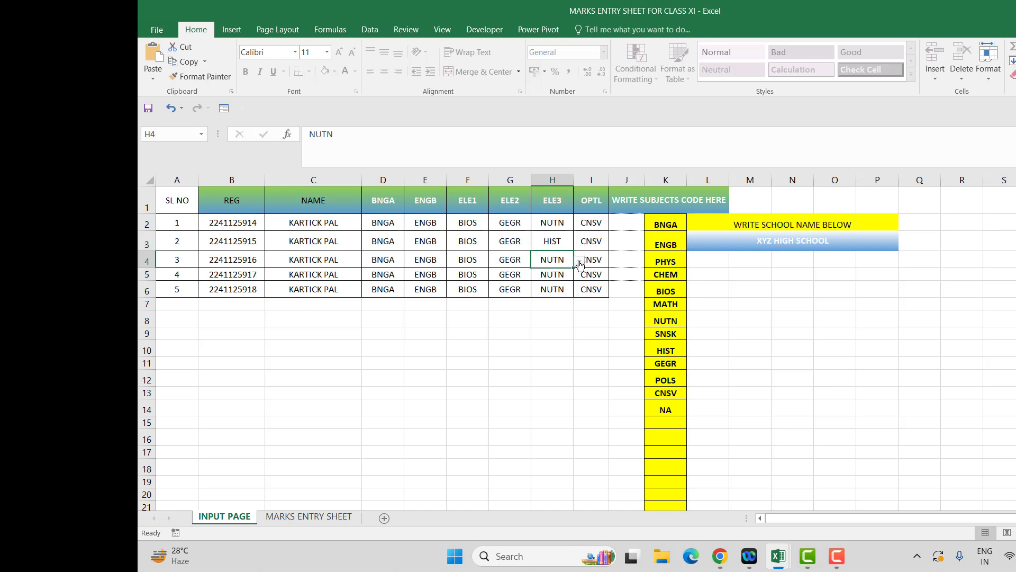
left_click(580, 261)
left_click(553, 301)
left_click(579, 261)
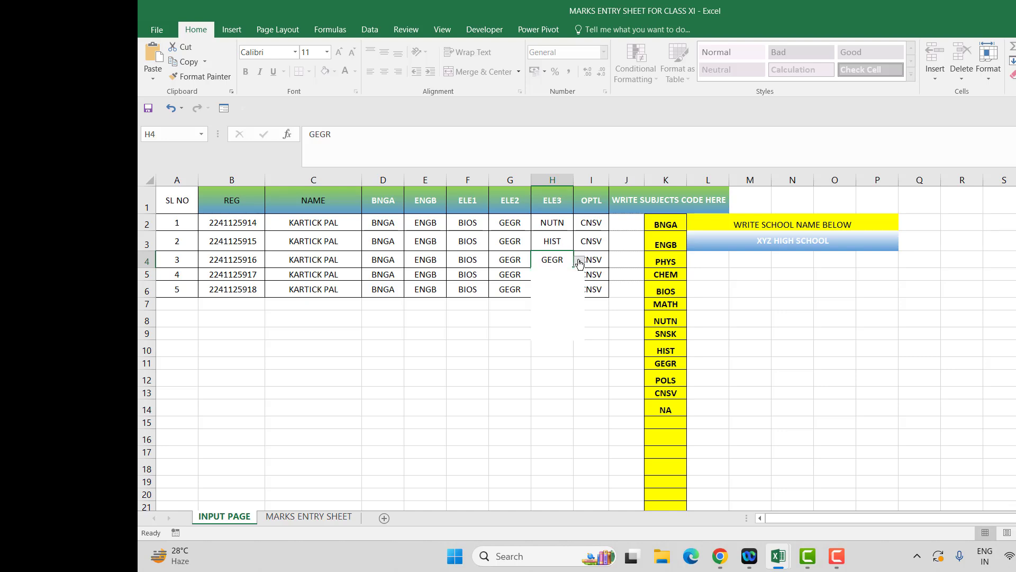
left_click(551, 293)
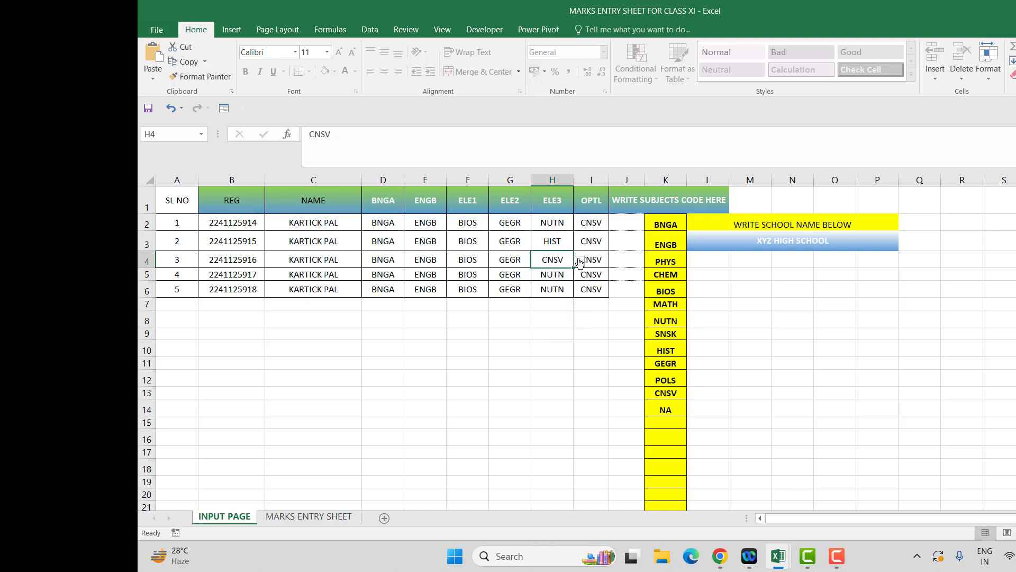
left_click(579, 261)
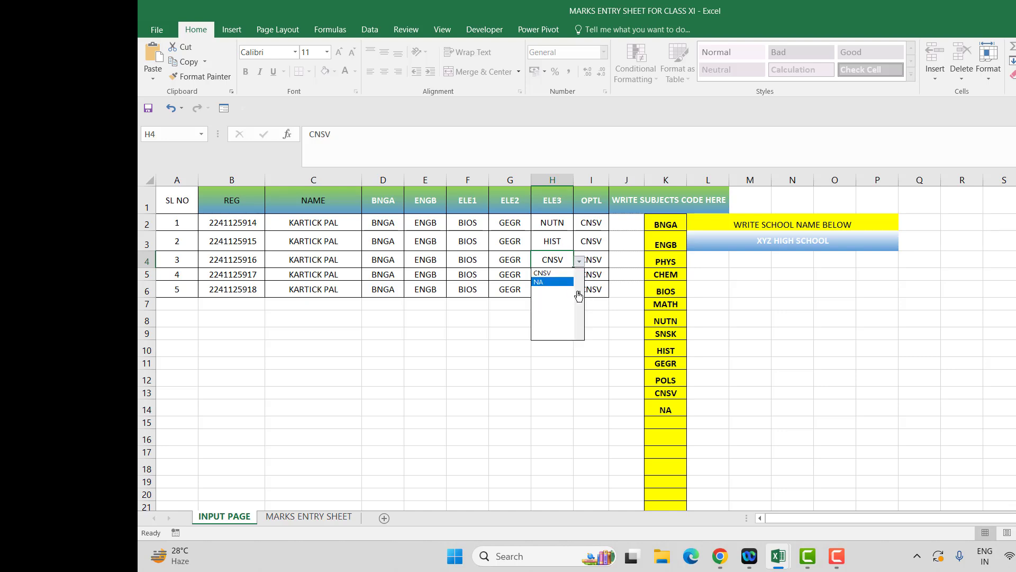
scroll(553, 283, "up", 5)
left_click(548, 283)
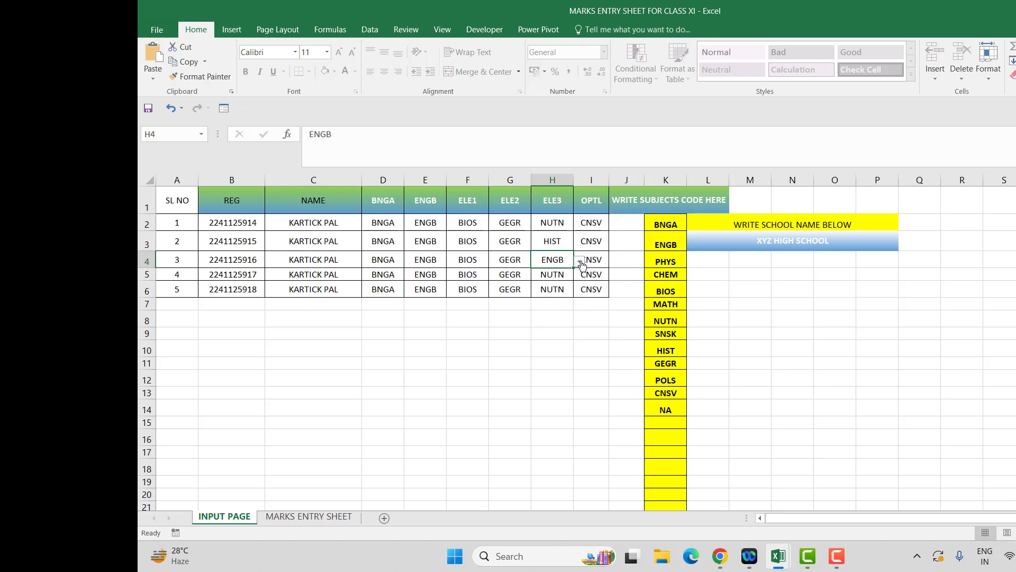
left_click(579, 261)
left_click(554, 293)
Change the fourth student's ELE1 subject in F5 to MATH.
left_click(469, 271)
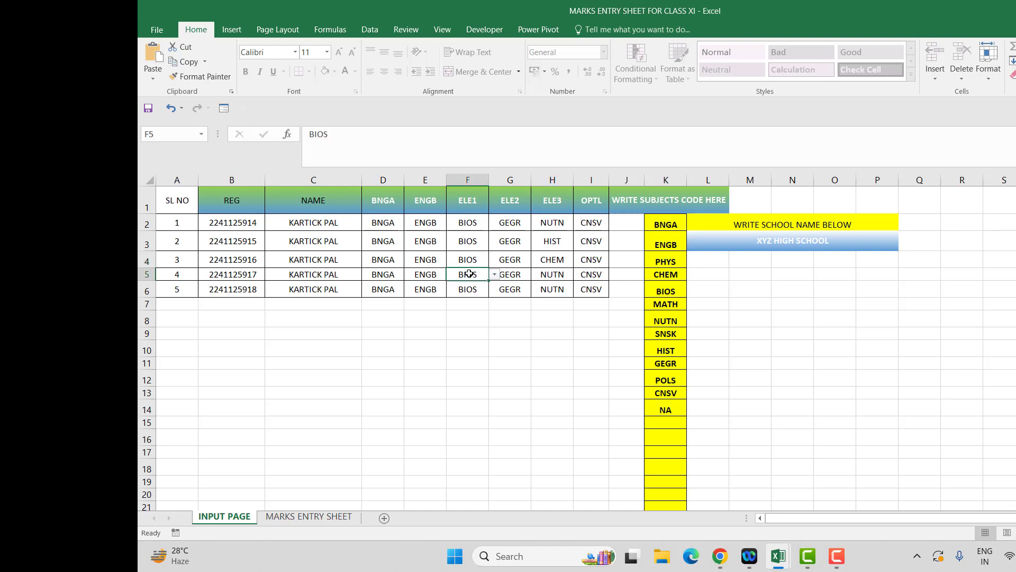
left_click(495, 274)
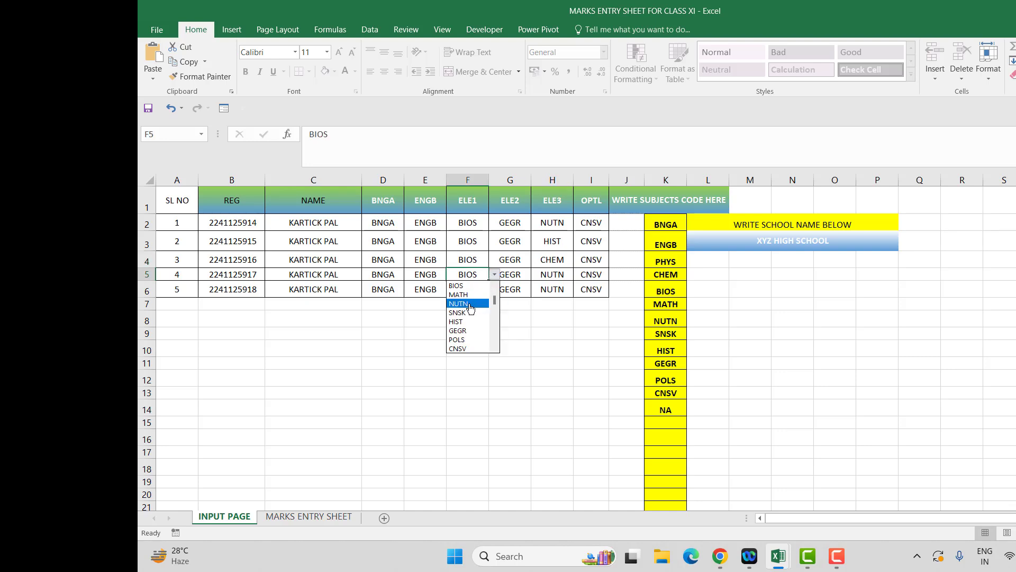
left_click(466, 298)
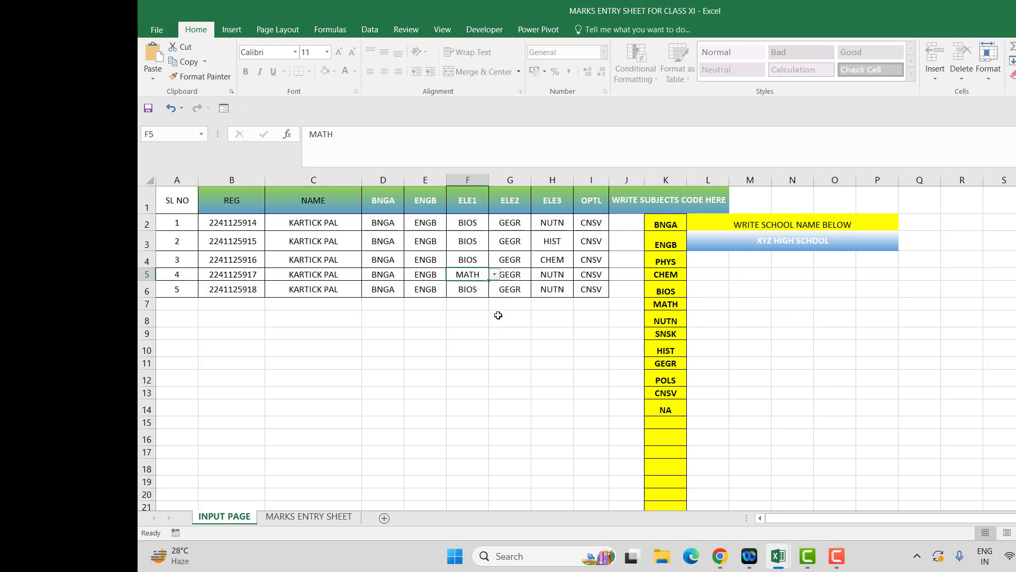
left_click(527, 330)
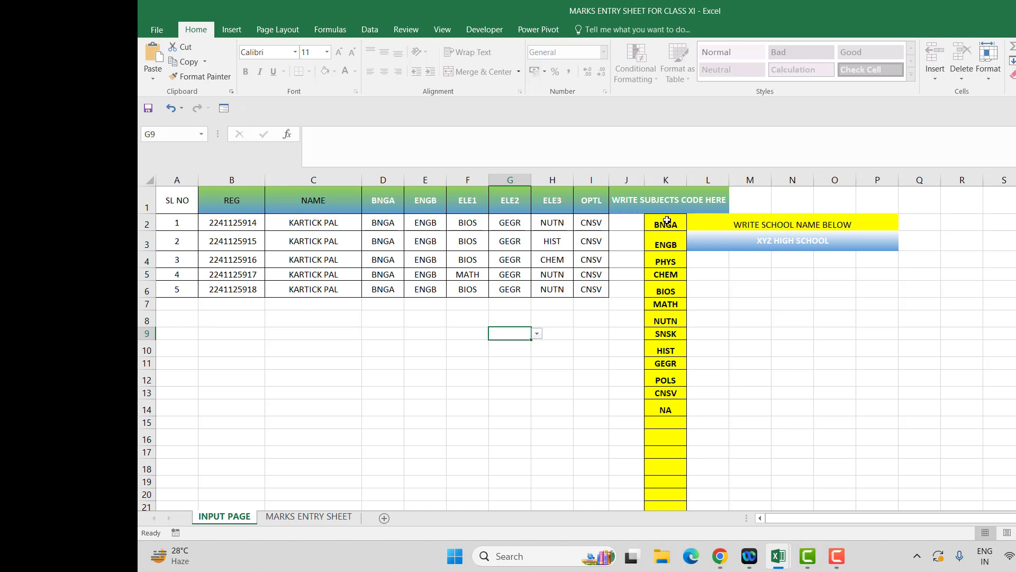
Examine the subject codes listed in column K and the first student's optional subject.
left_click_drag(667, 220, 671, 285)
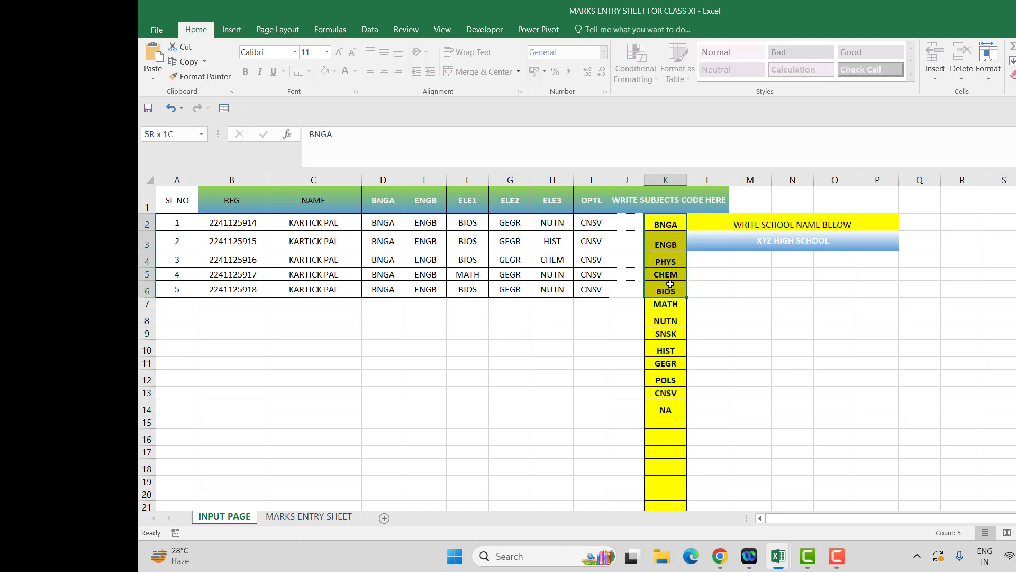
left_click(792, 363)
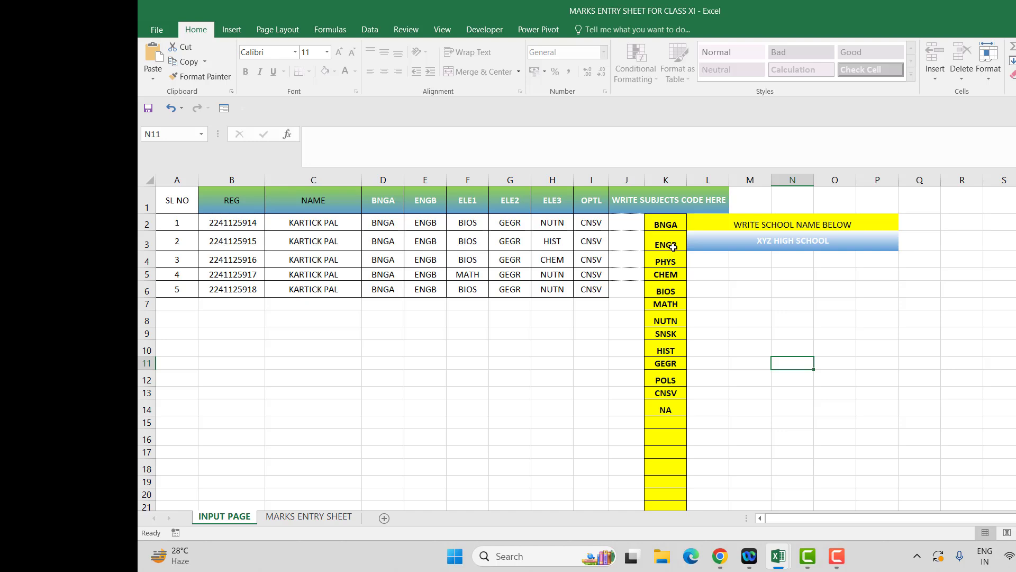
left_click_drag(672, 262, 669, 403)
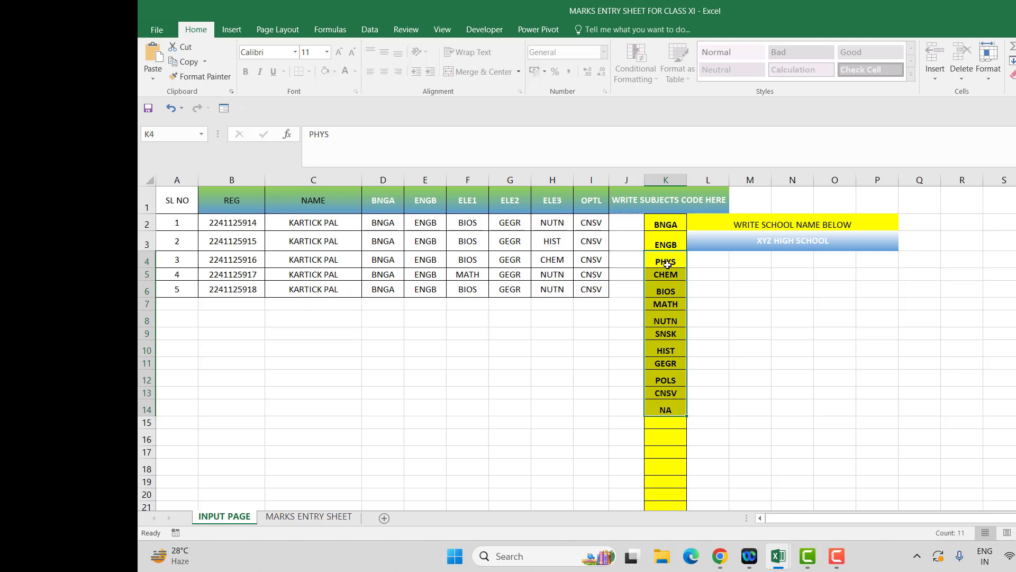
left_click(669, 262)
left_click(669, 274)
left_click(671, 290)
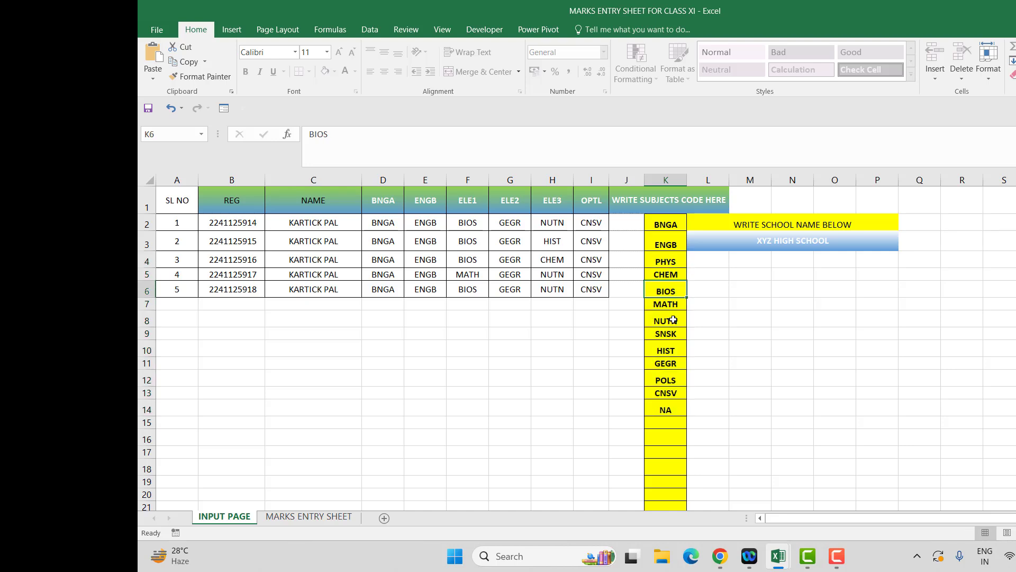
left_click(672, 303)
left_click(673, 334)
left_click(674, 350)
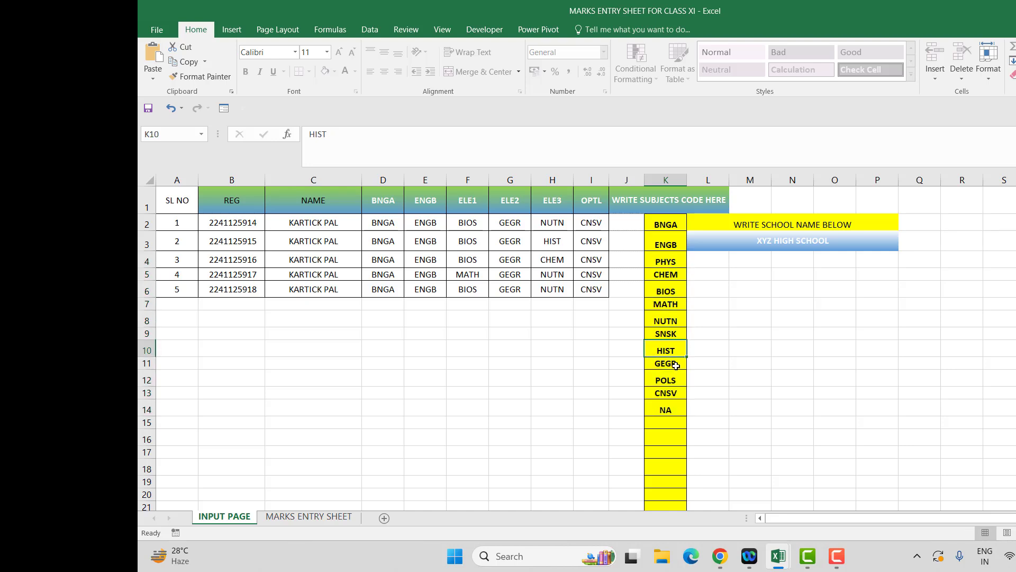
left_click(674, 364)
left_click(675, 382)
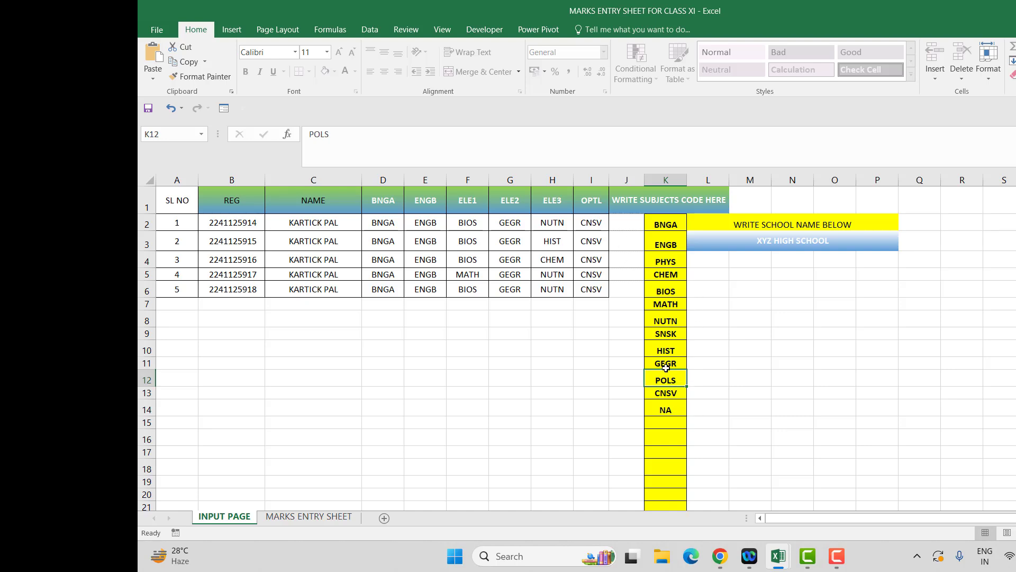
left_click(596, 228)
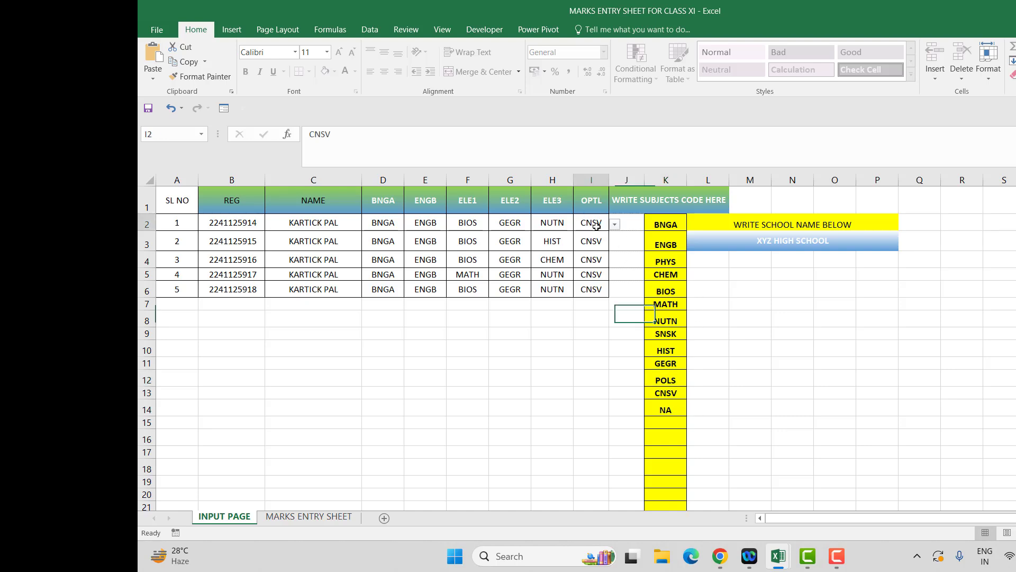
left_click(800, 336)
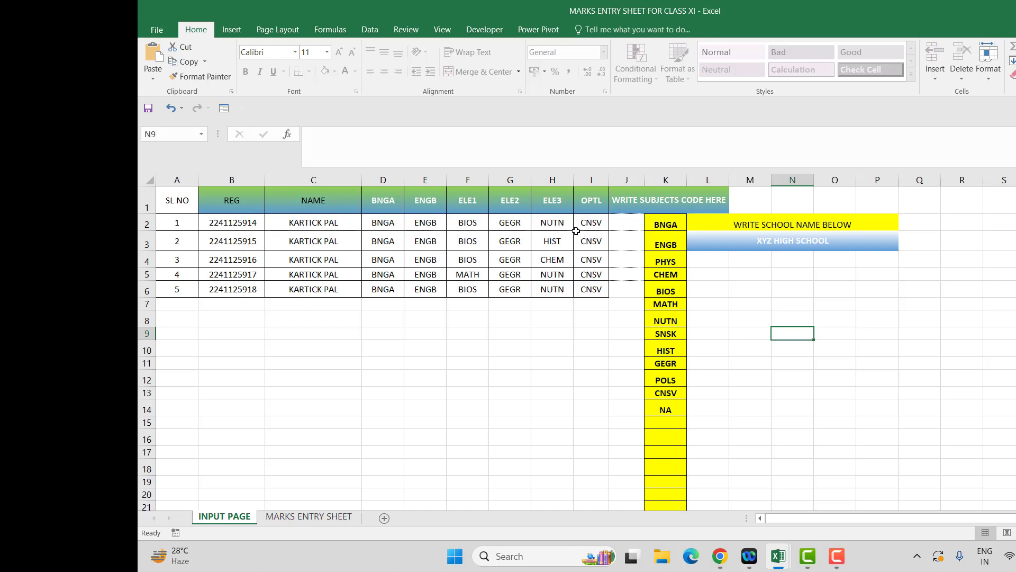
Create the marks foil for subject BNGA on the MARKS ENTRY SHEET.
left_click(311, 517)
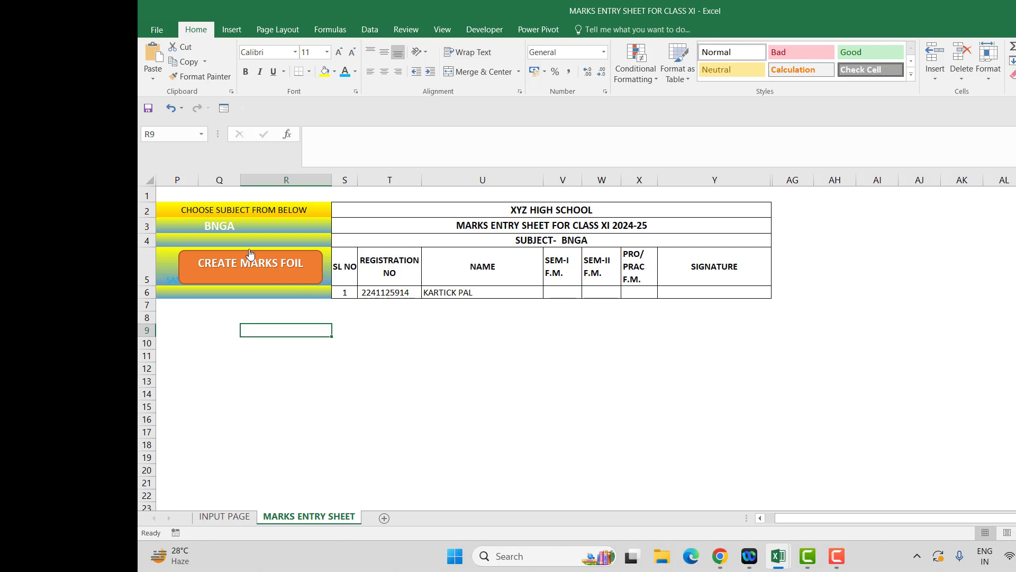
left_click(216, 230)
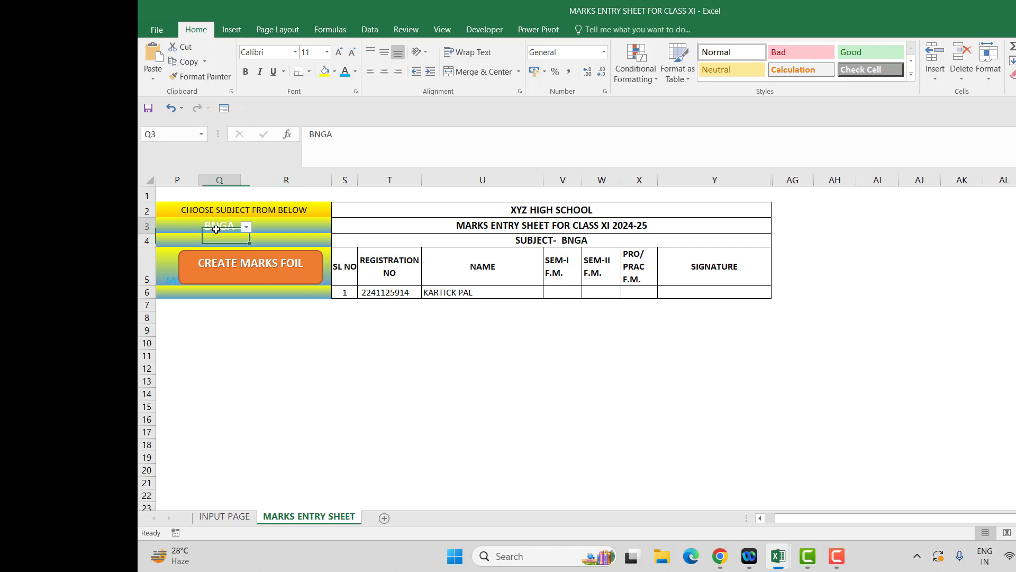
left_click(247, 228)
left_click(247, 228)
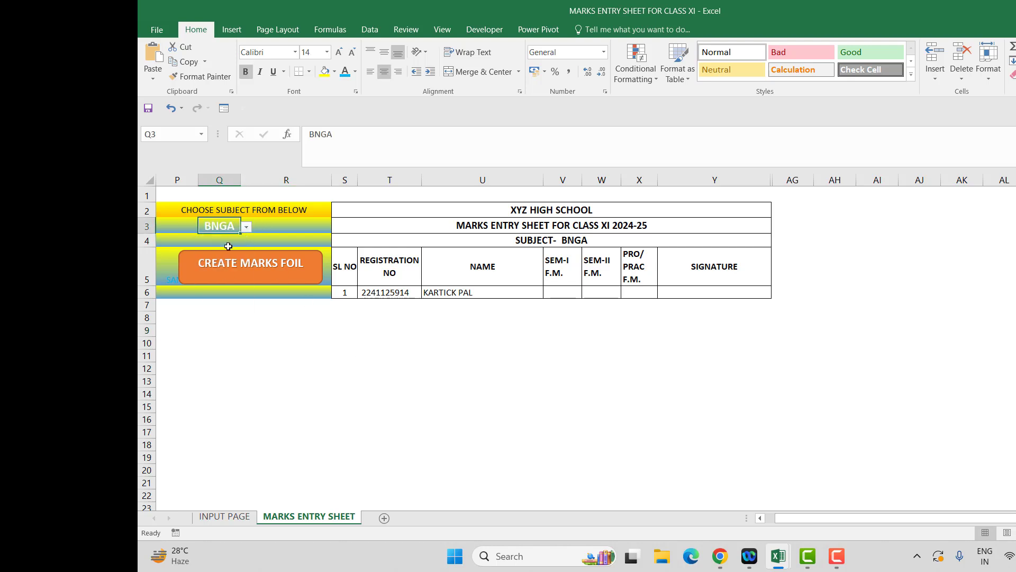
left_click(262, 273)
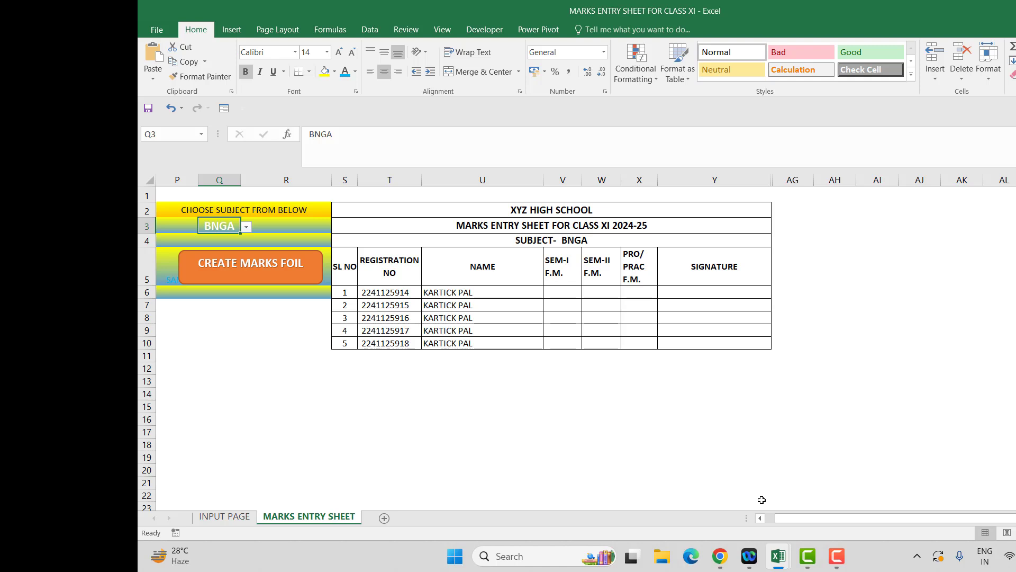
Check the print preview of the BNGA marks foil and return to the sheet.
key("ctrl+p")
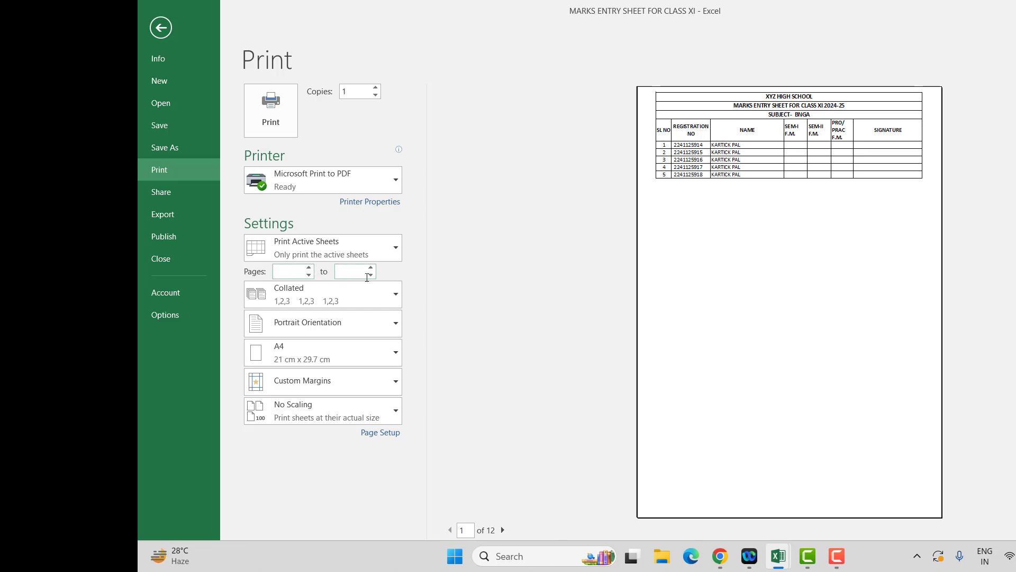
left_click(161, 29)
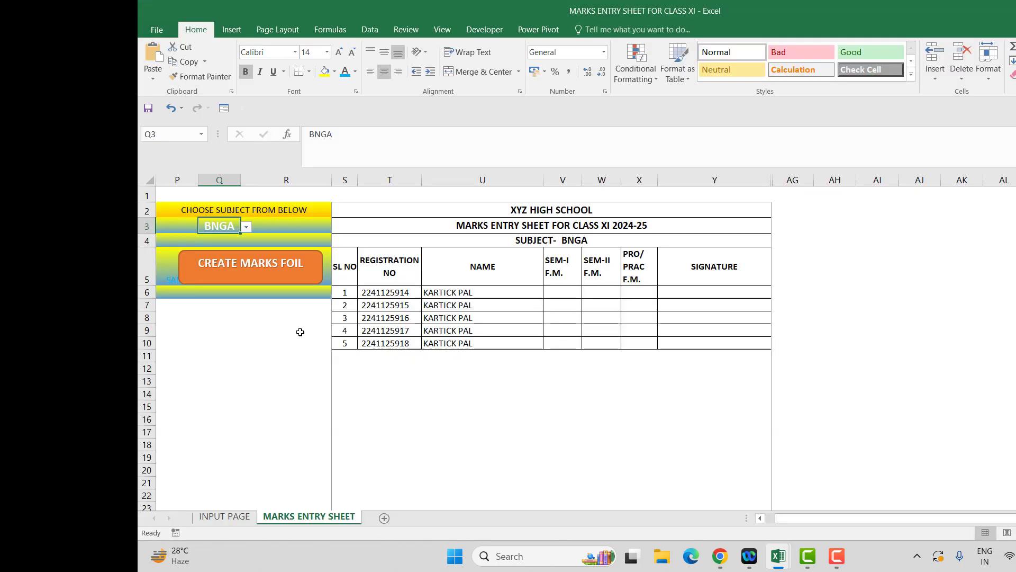
Change the marks foil subject in Q3 to PHYS, MATH and GEGR in turn, viewing each subject's student list.
left_click(246, 228)
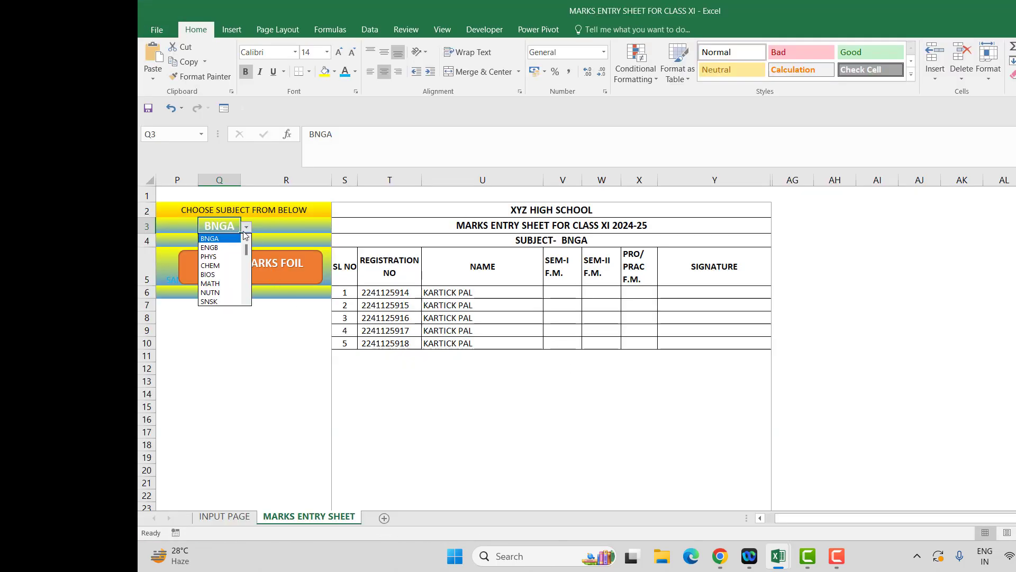
left_click(217, 257)
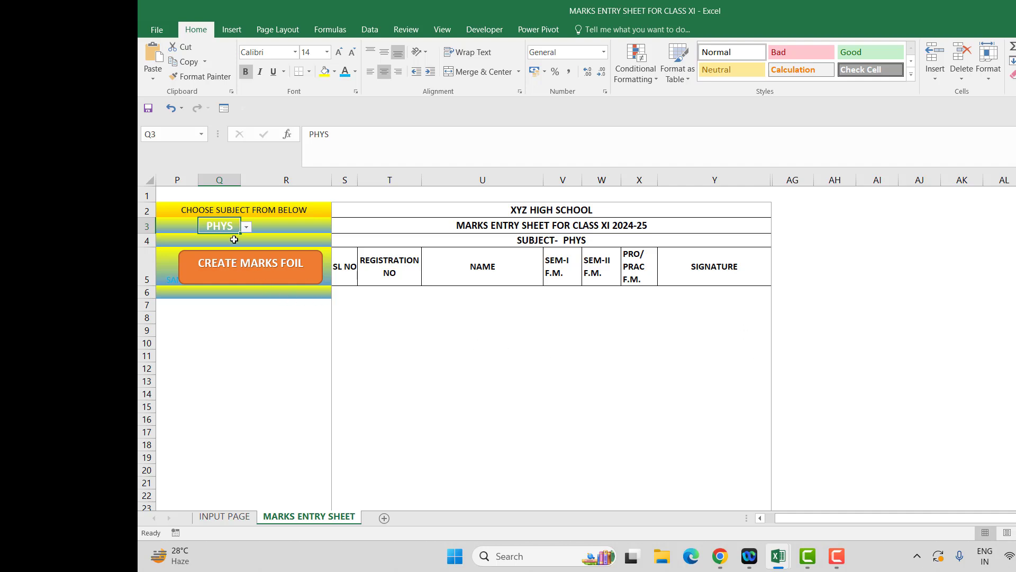
left_click(246, 228)
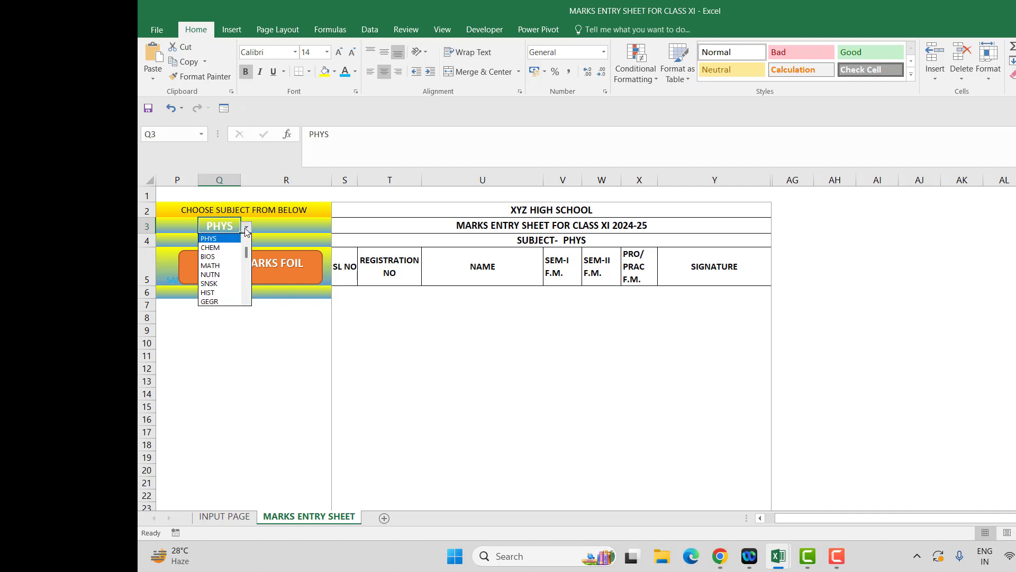
left_click(219, 265)
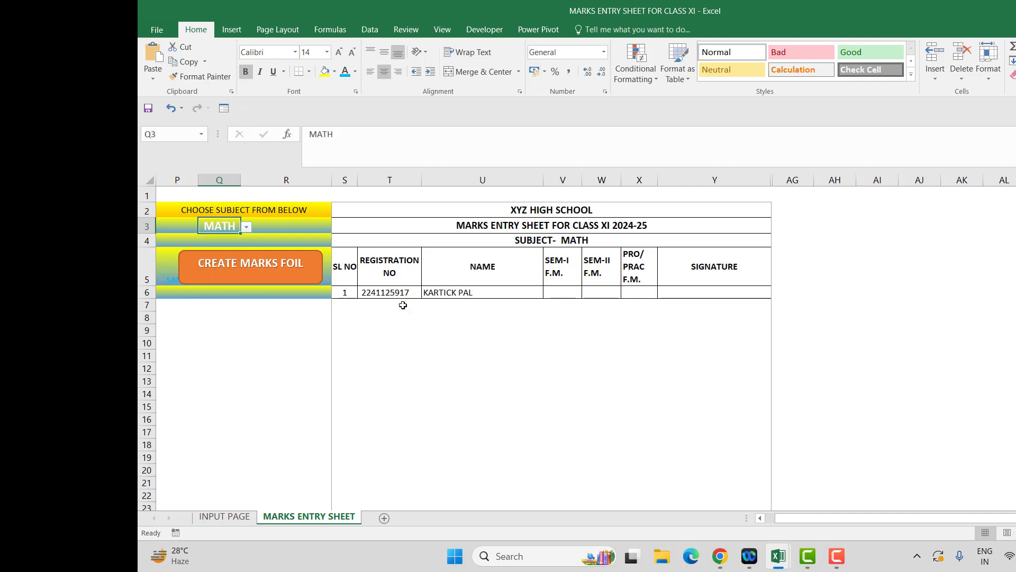
left_click(246, 227)
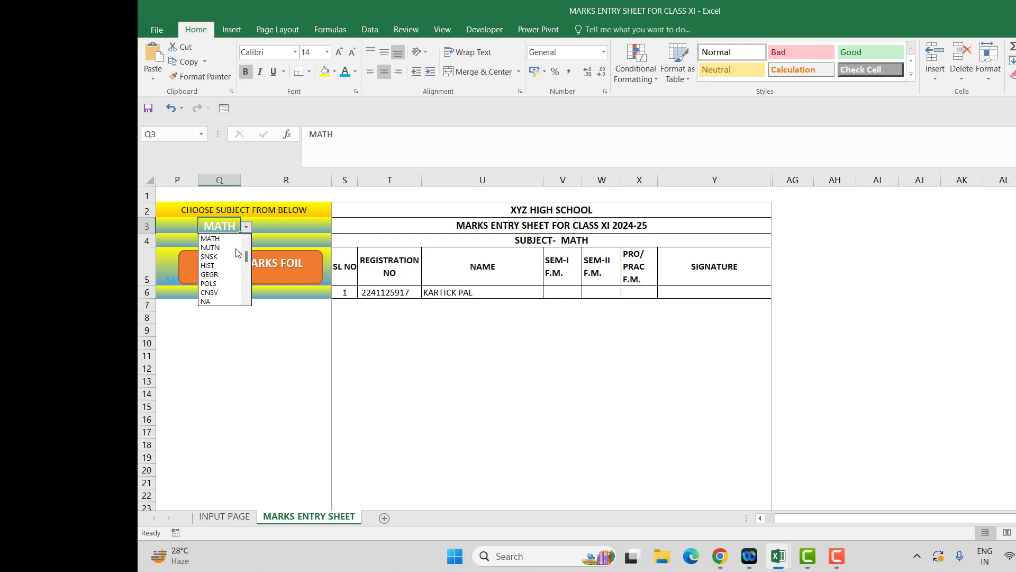
left_click(223, 274)
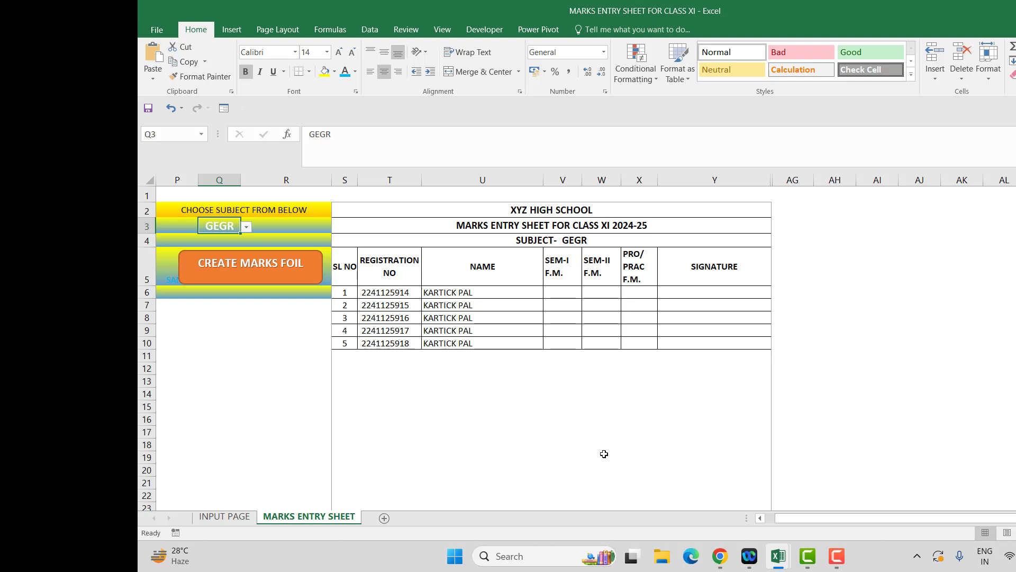
Return to the INPUT PAGE sheet and review the student and subject entries.
left_click(238, 517)
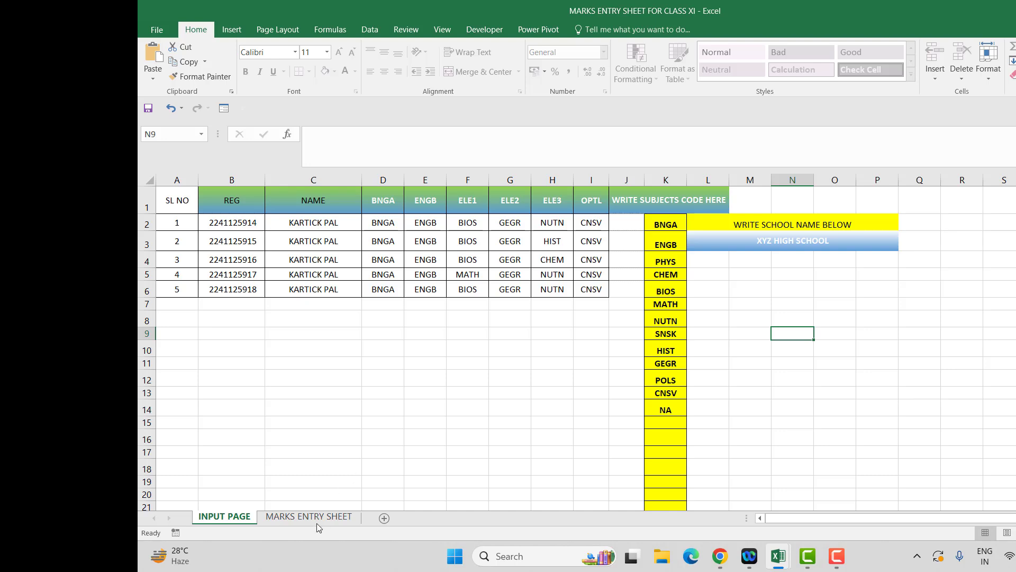
left_click(517, 392)
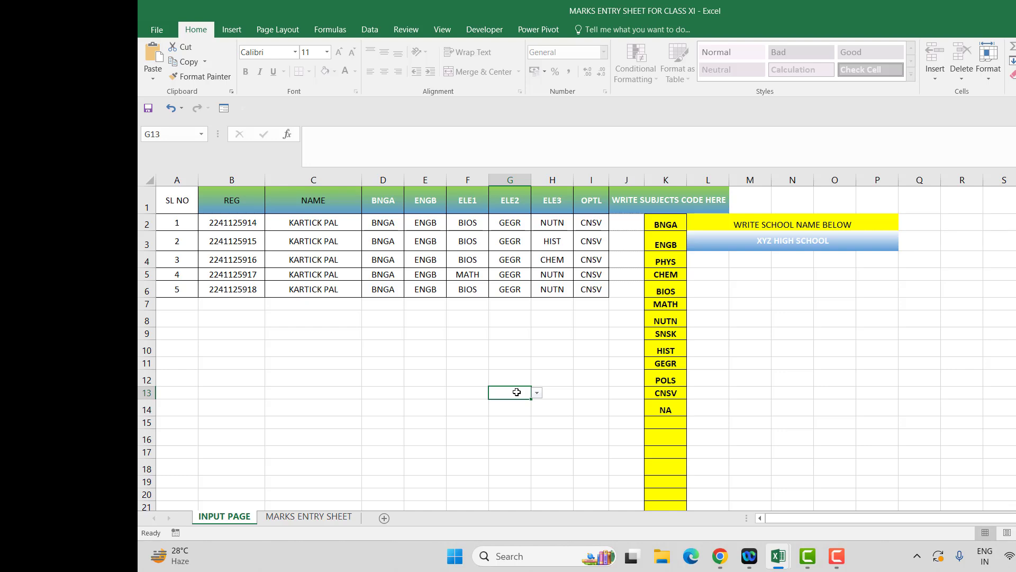
left_click(565, 364)
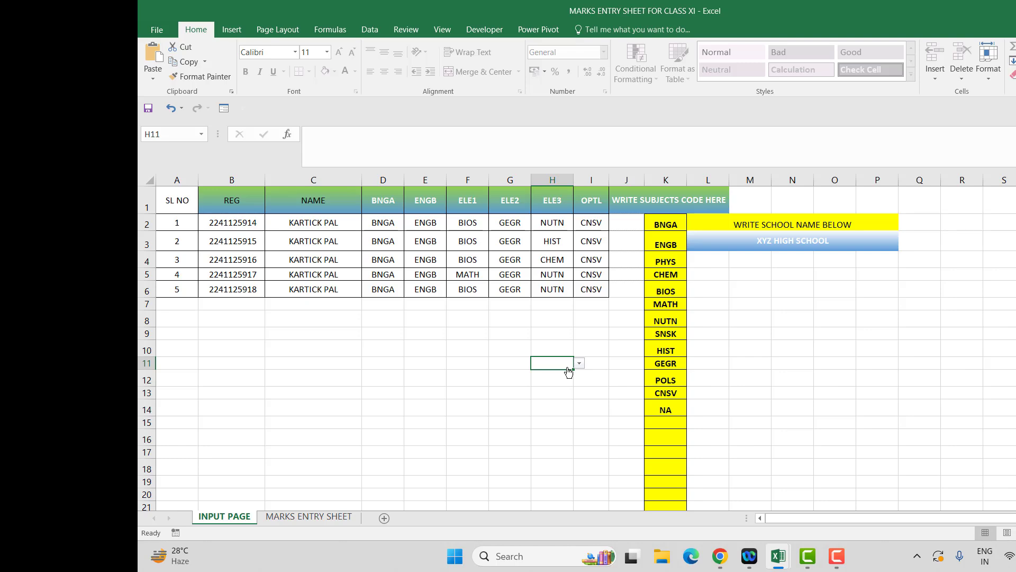
Switch to the wbchseapp portal in Chrome and open the Registration Form Status school report.
left_click(720, 556)
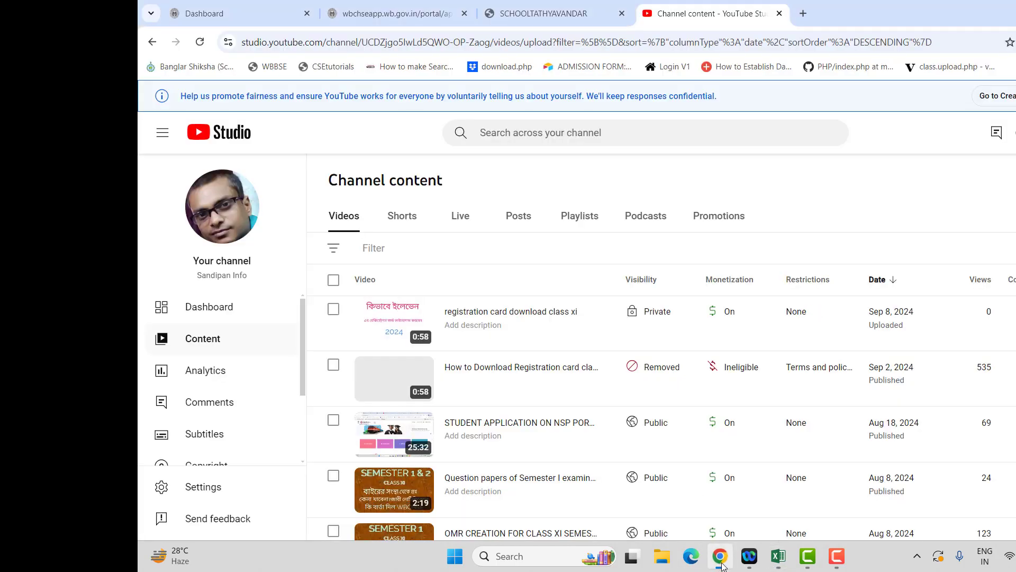
left_click(238, 13)
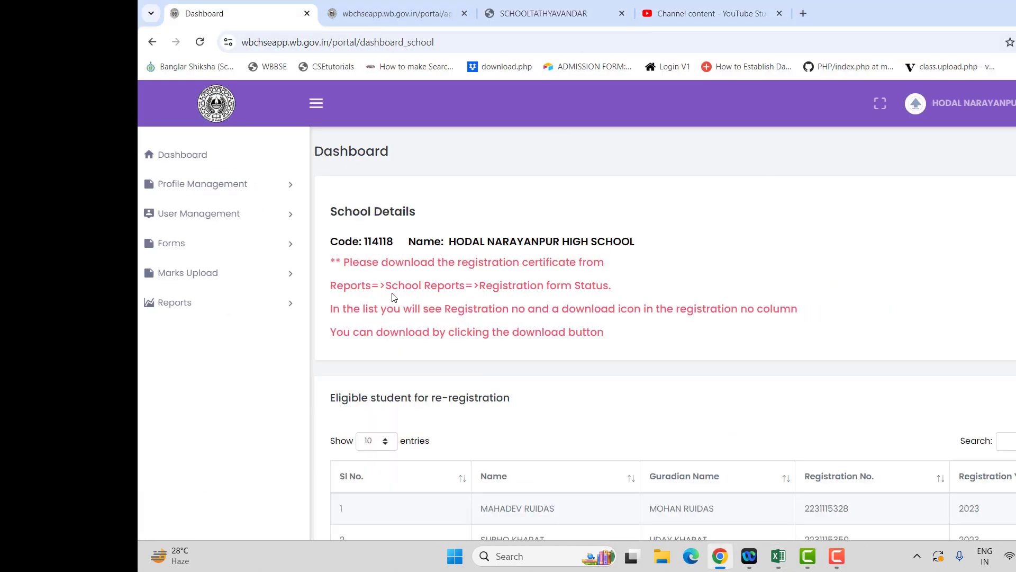
left_click(218, 306)
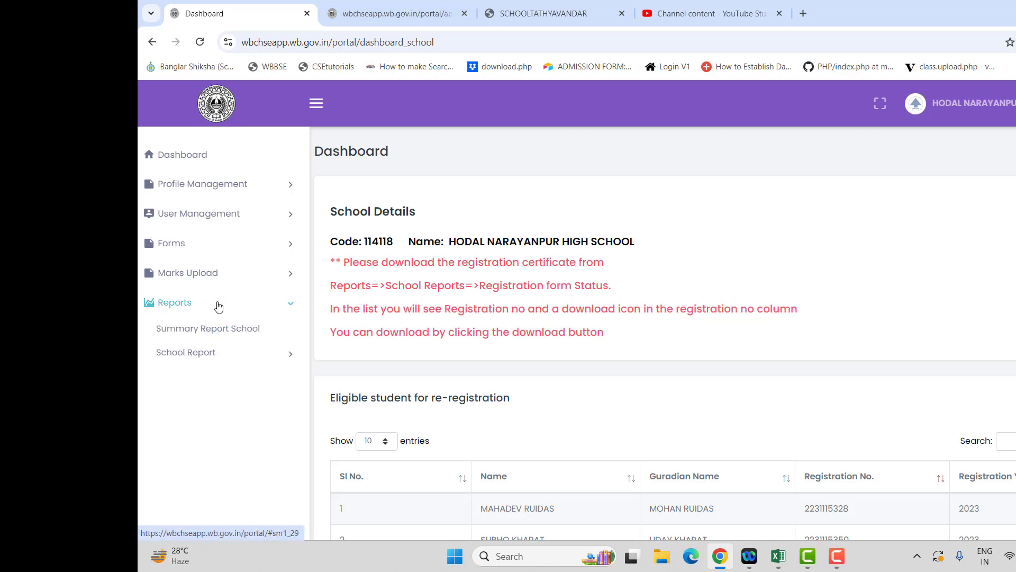
left_click(232, 357)
scroll(253, 403, "down", 1)
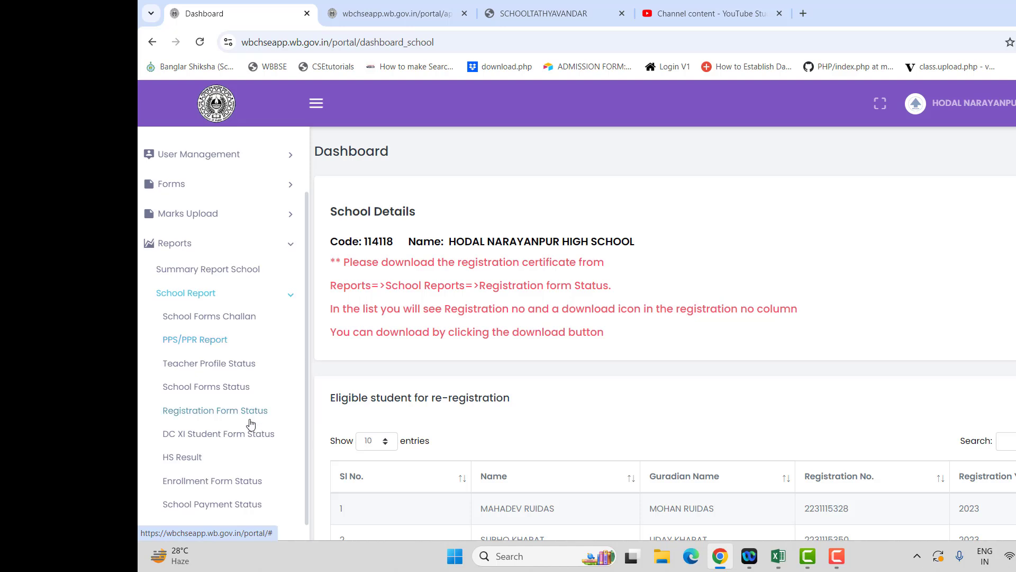
left_click(226, 417)
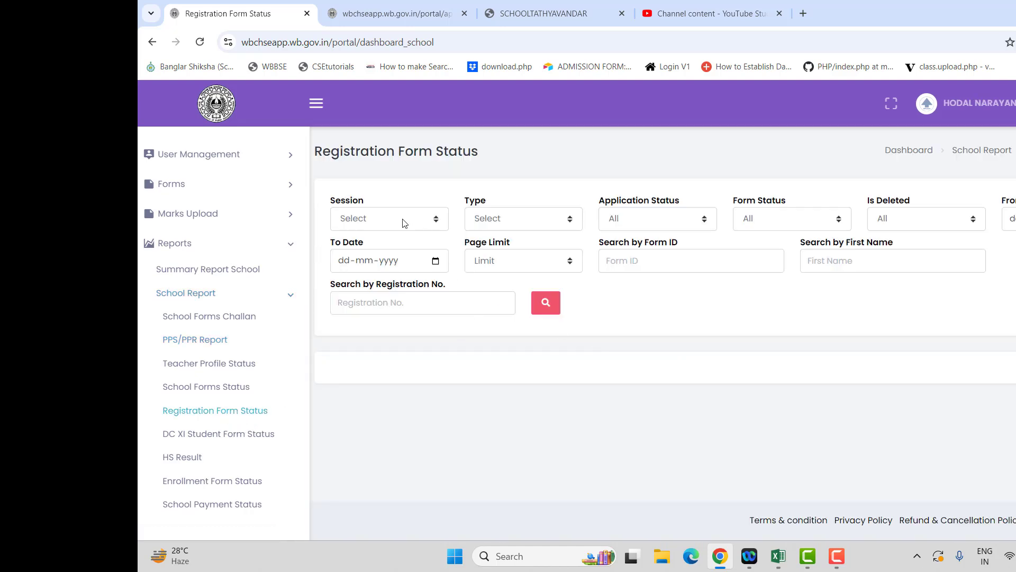
Search the registration forms for session 2024-2025 and type Registration with a page limit of 200.
left_click(404, 222)
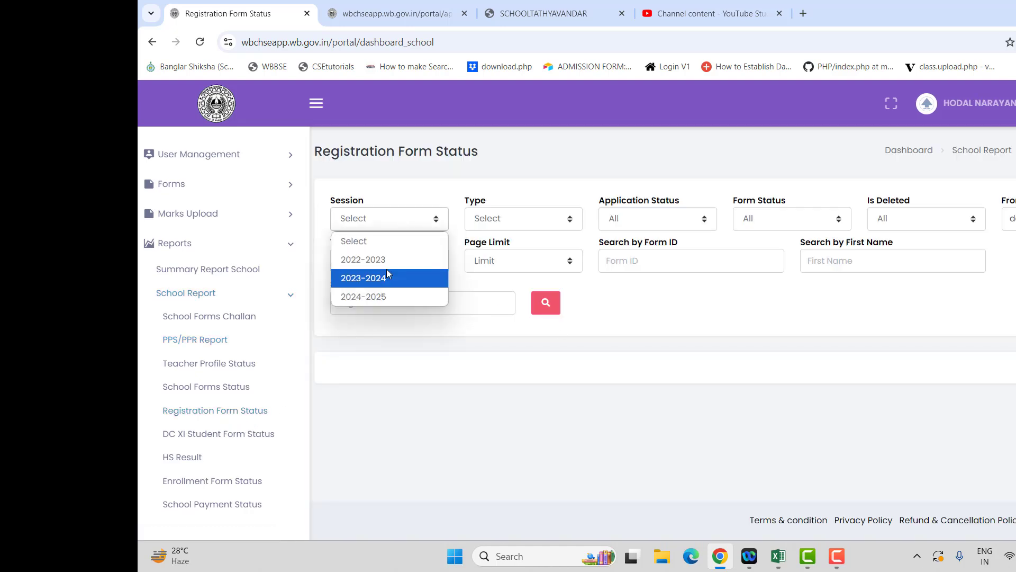
left_click(376, 299)
left_click(515, 221)
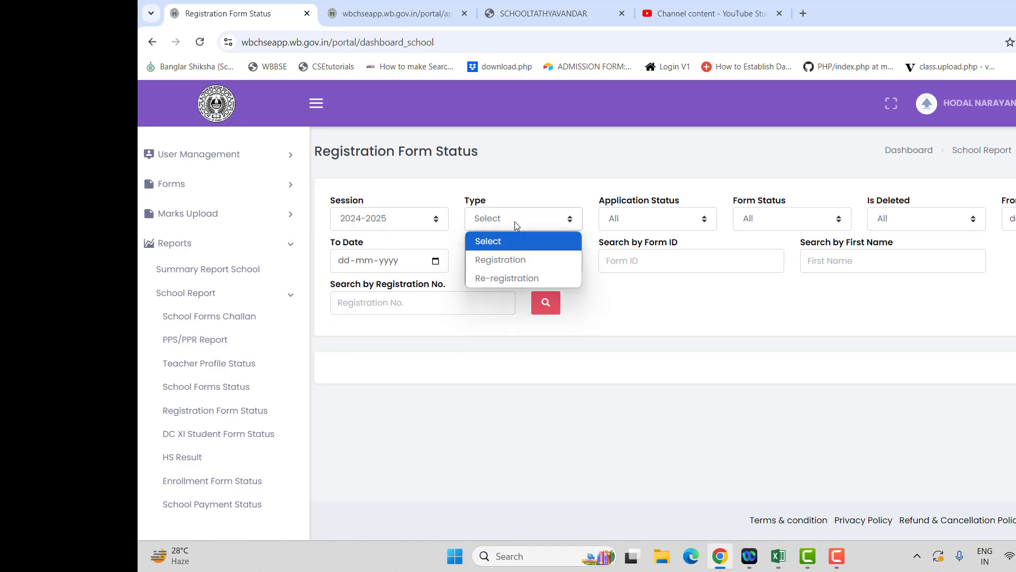
left_click(524, 259)
left_click(540, 271)
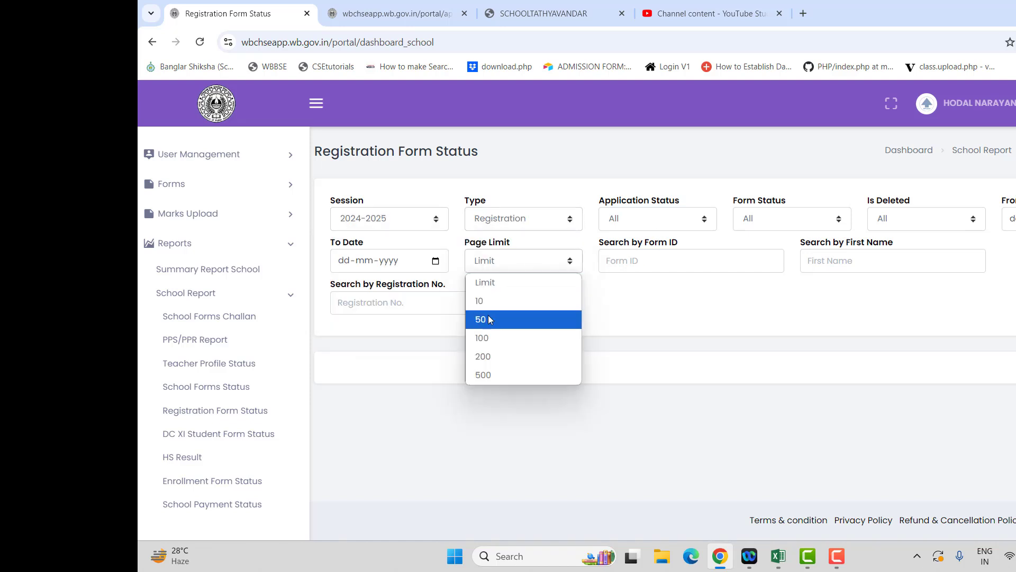
left_click(553, 354)
left_click(546, 303)
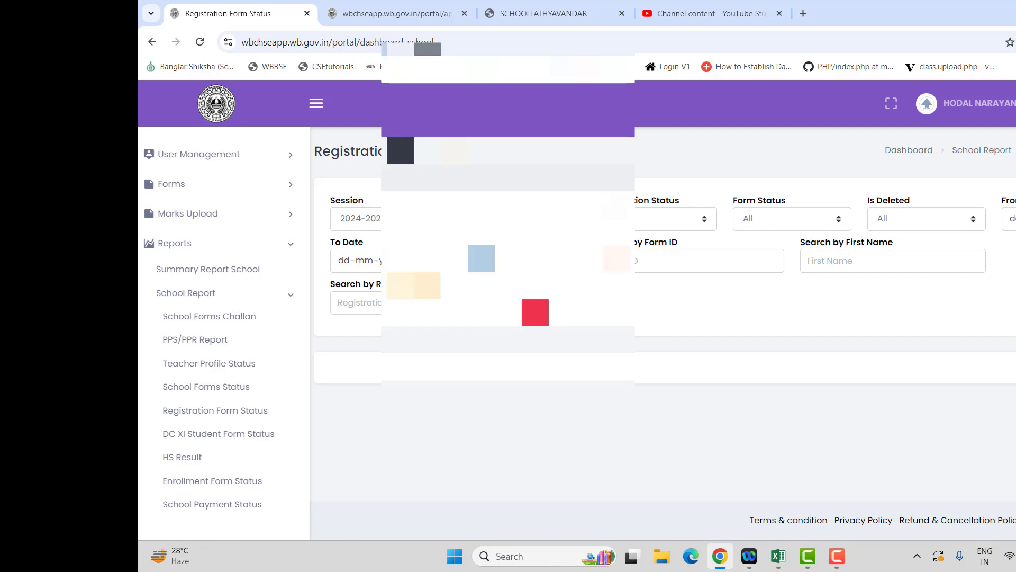
Select and copy the whole registration list, from its header row through the last entry.
scroll(661, 417, "down", 1)
scroll(661, 417, "down", 3)
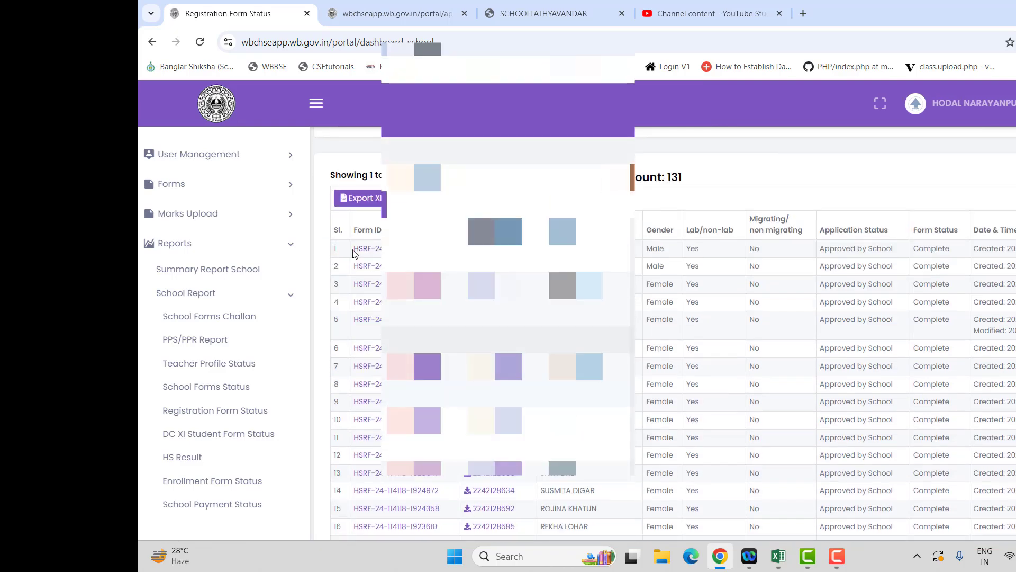
left_click_drag(334, 230, 1001, 427)
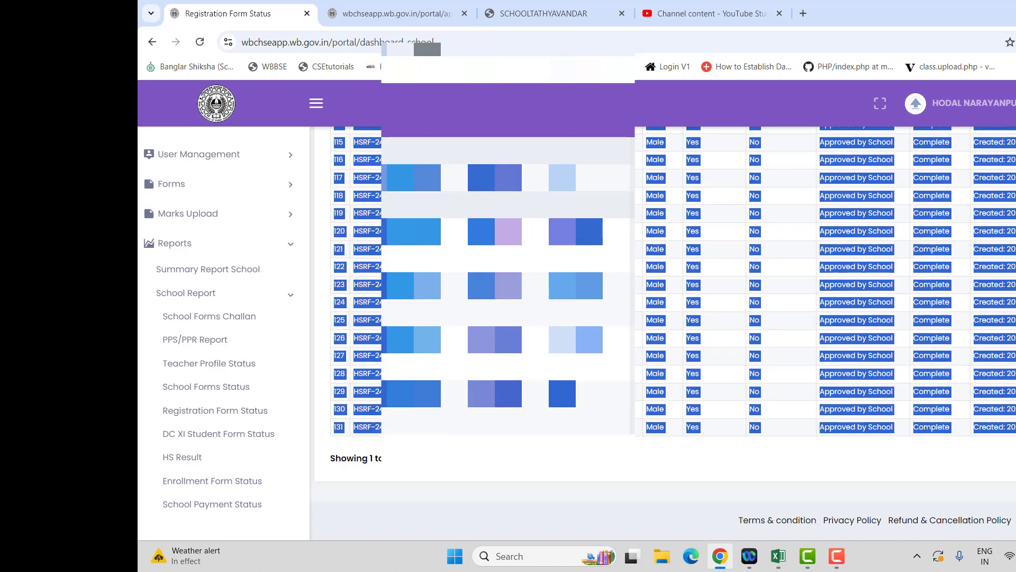
Switch to the marks entry workbook in Excel and paste the copied list as Unicode Text into A1 of a new sheet.
left_click(778, 556)
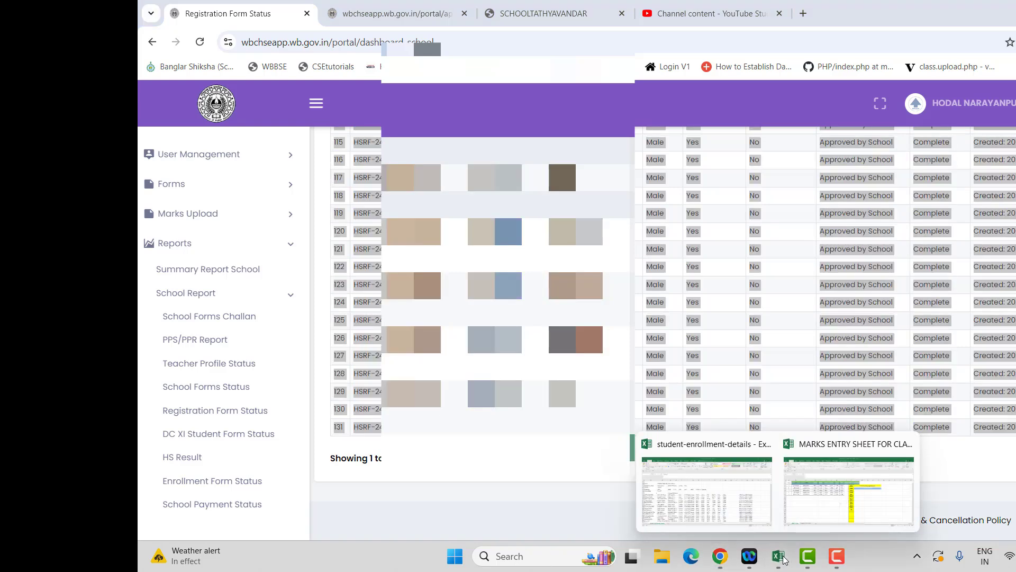
left_click(817, 500)
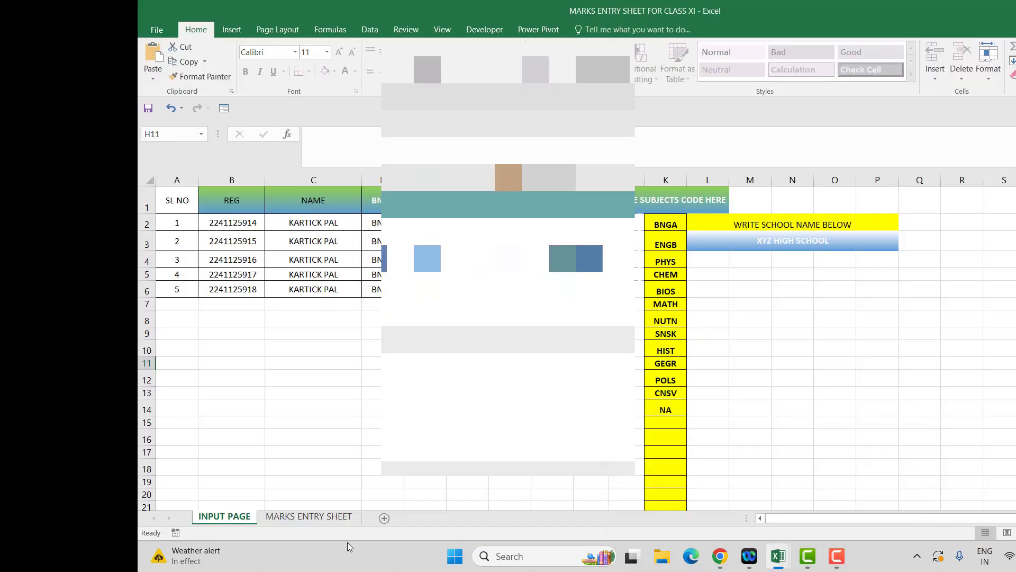
left_click(384, 517)
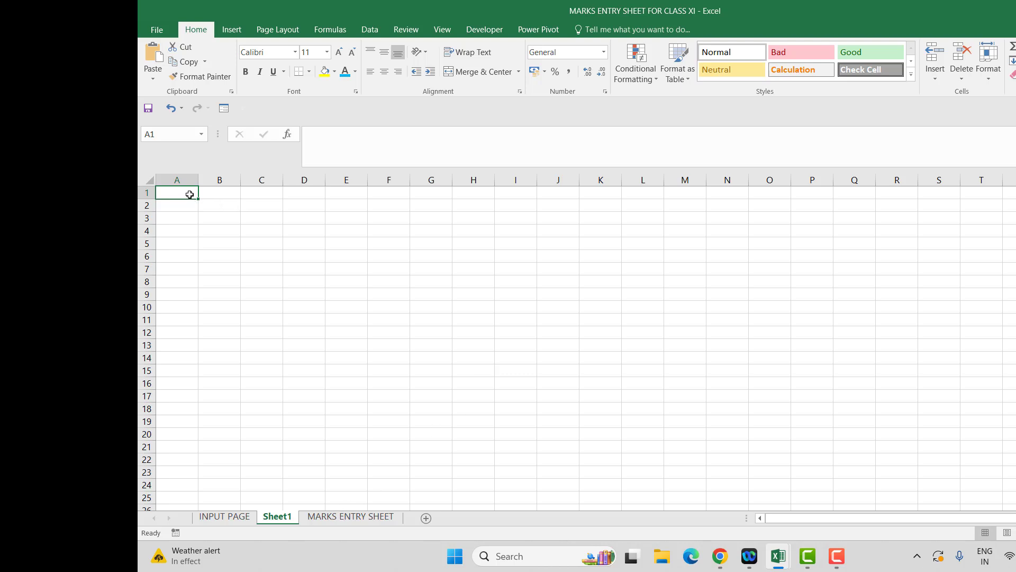
right_click(189, 195)
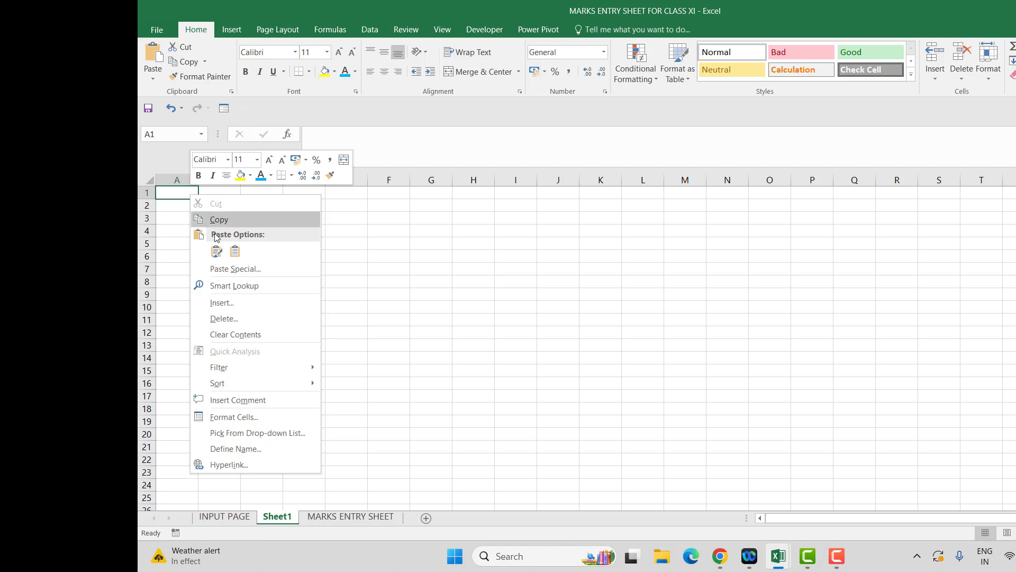
left_click(236, 269)
left_click(222, 187)
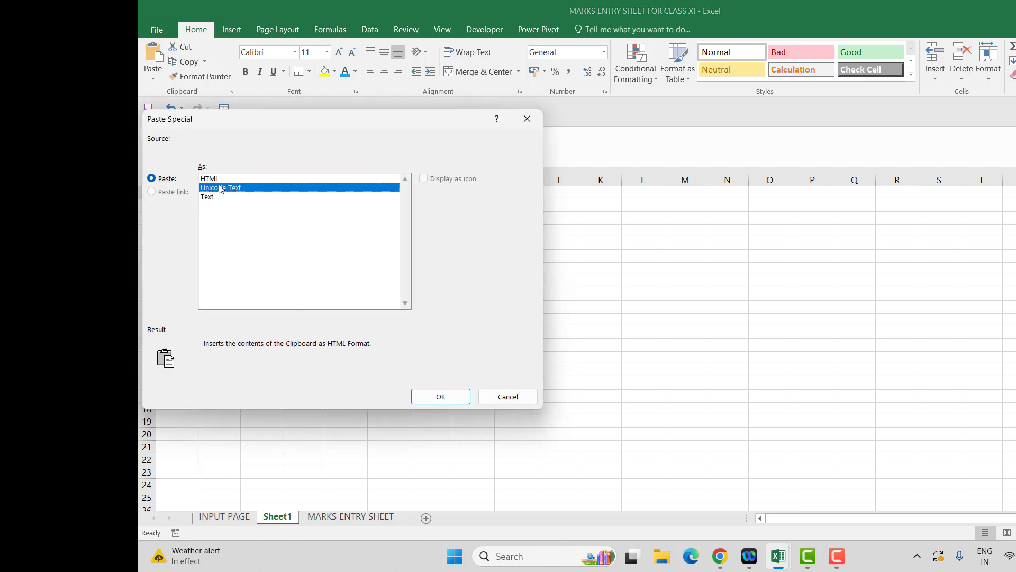
left_click(438, 398)
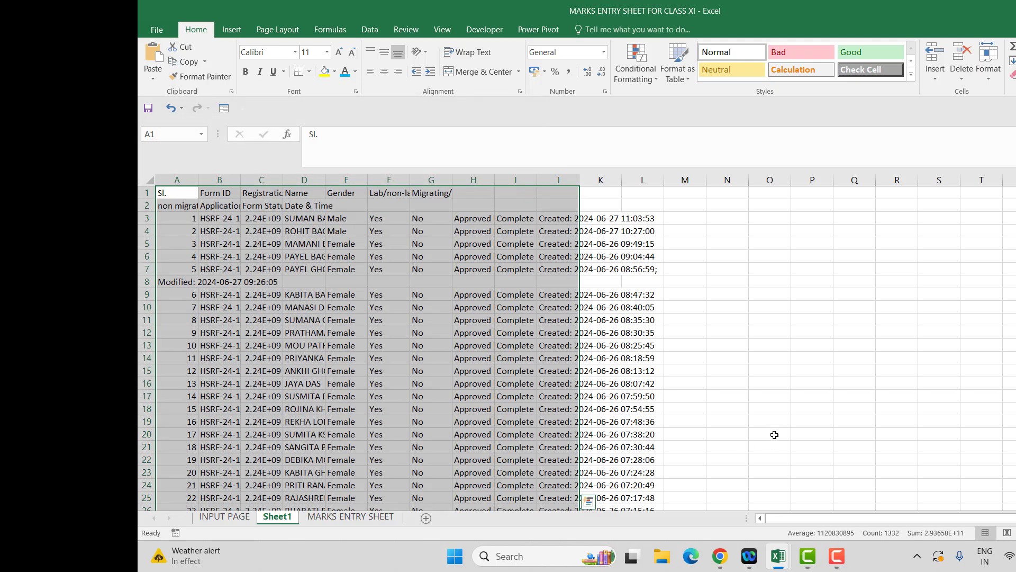
left_click(771, 429)
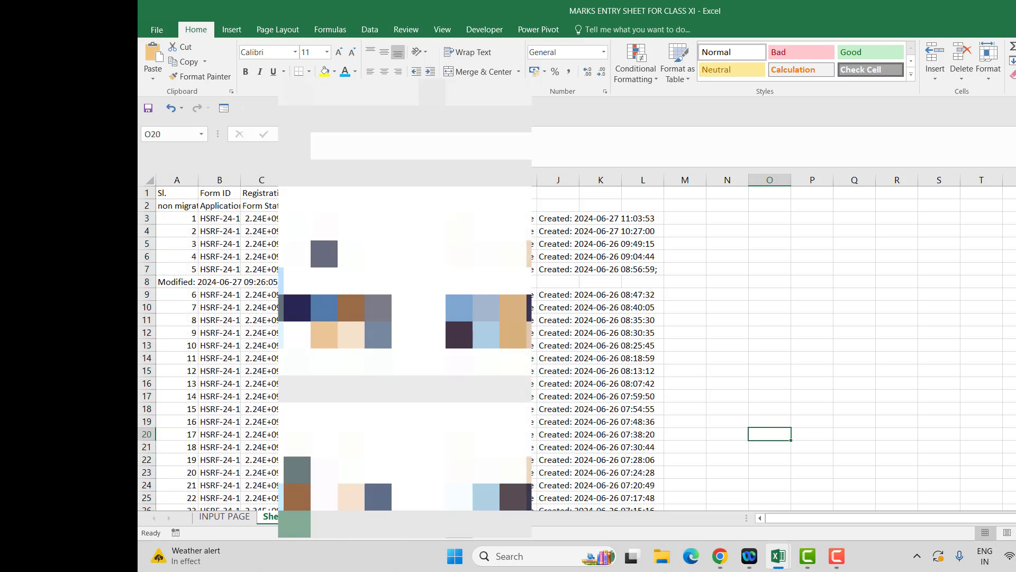
Fit the Registration No. column to its contents and delete the stray "Modified" row 8 from the pasted list.
double_click(283, 180)
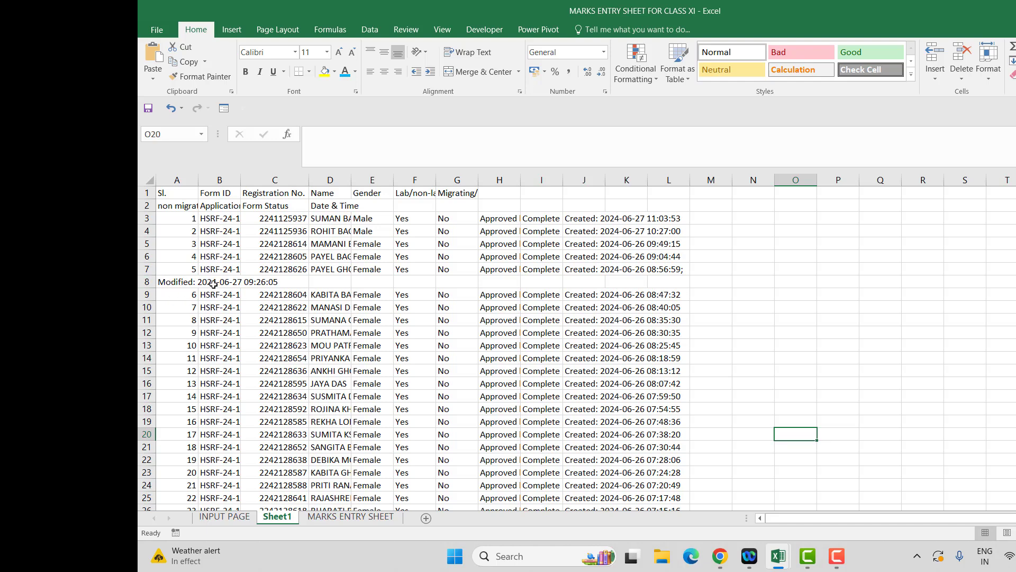
left_click(147, 332)
left_click(147, 281)
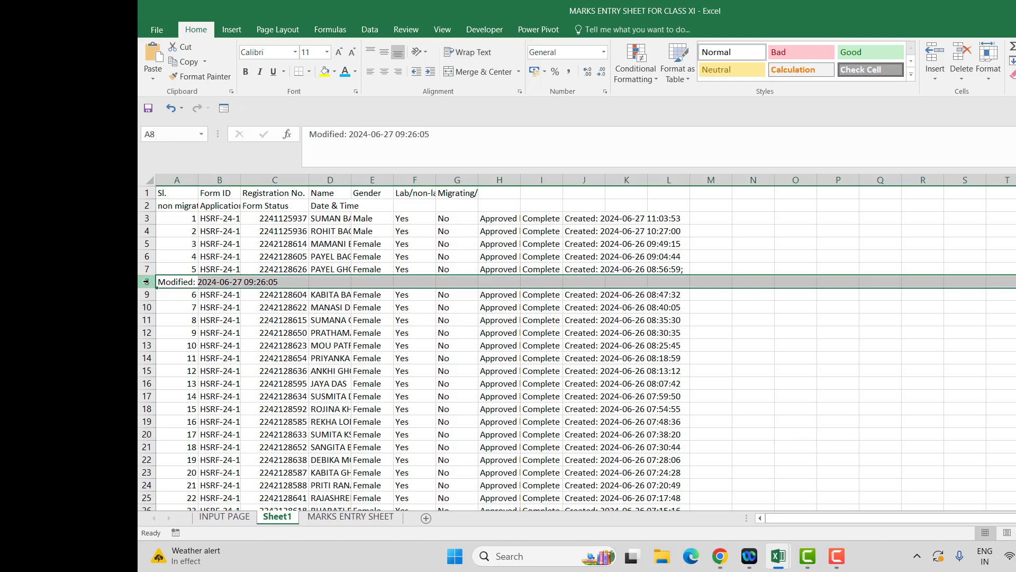
right_click(148, 283)
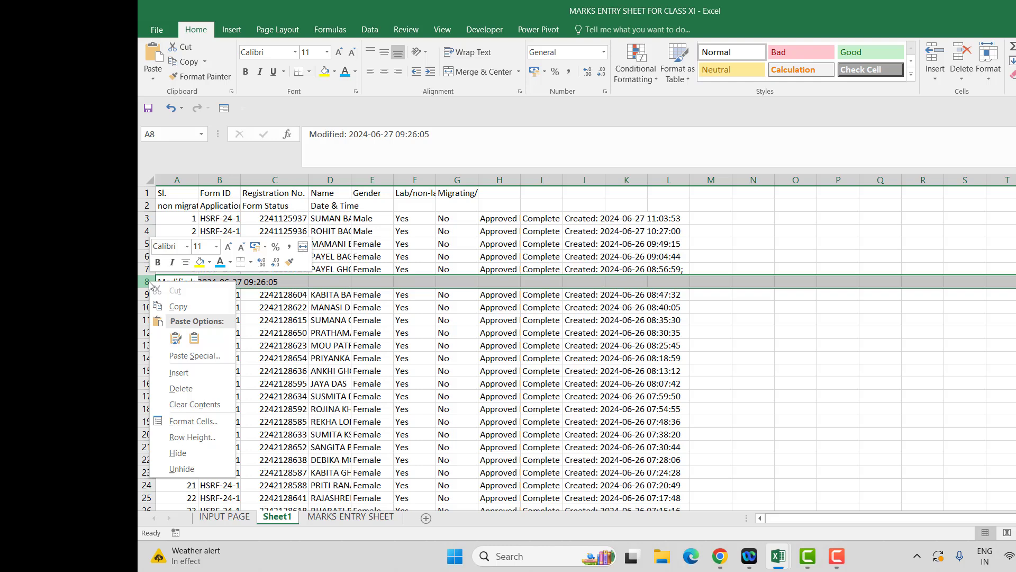
left_click(180, 389)
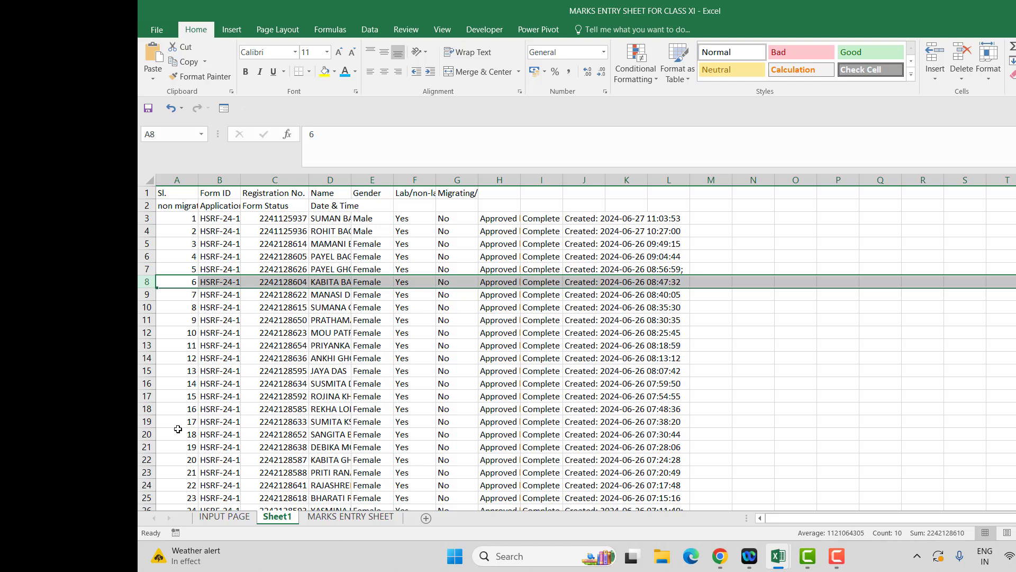
Find the next stray "Modified" line in the pasted list and select its row 27.
scroll(176, 413, "down", 3)
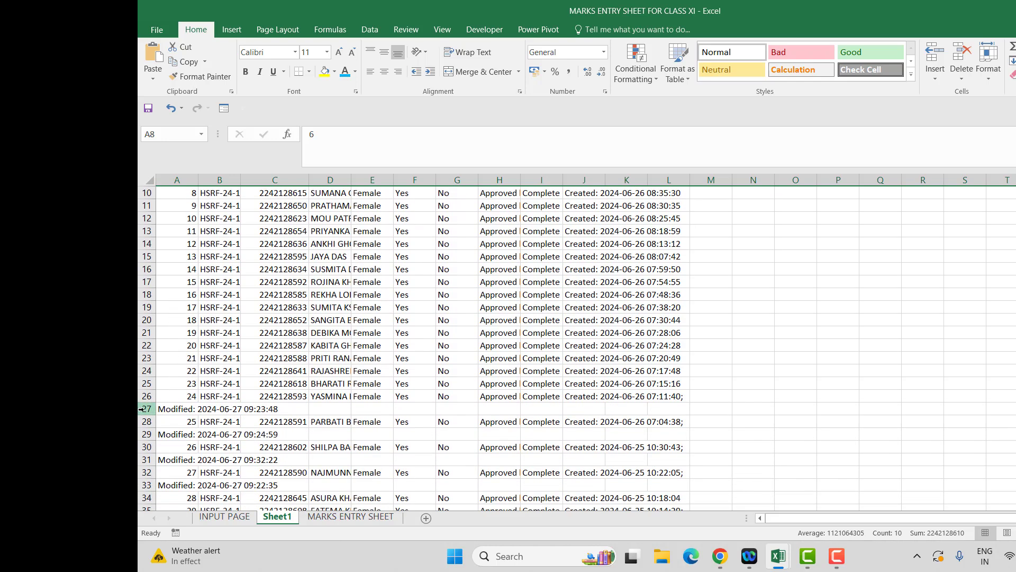
left_click(141, 409)
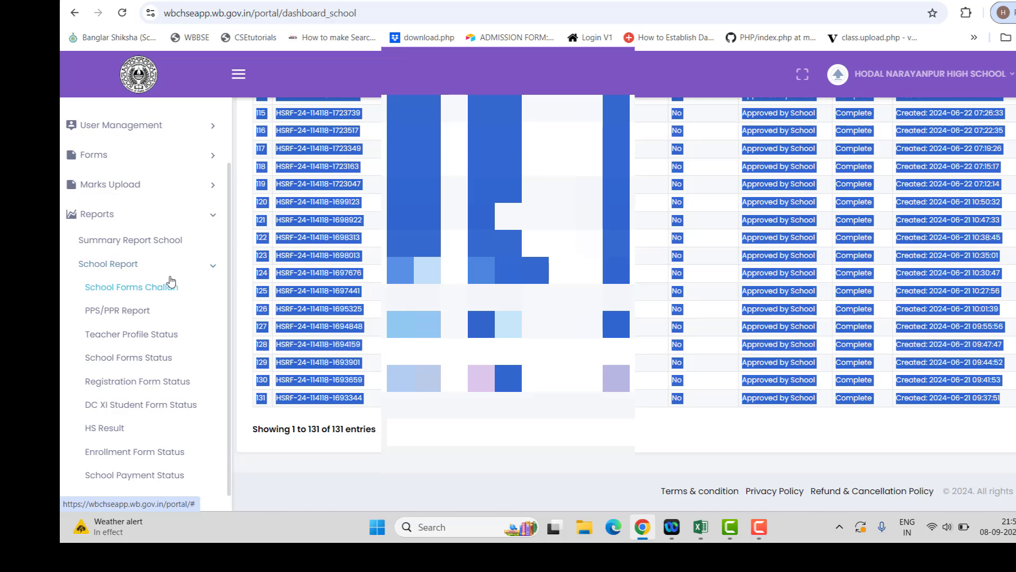
Open the H.S Registration Checklist from the school application forms on the council portal.
left_click(154, 161)
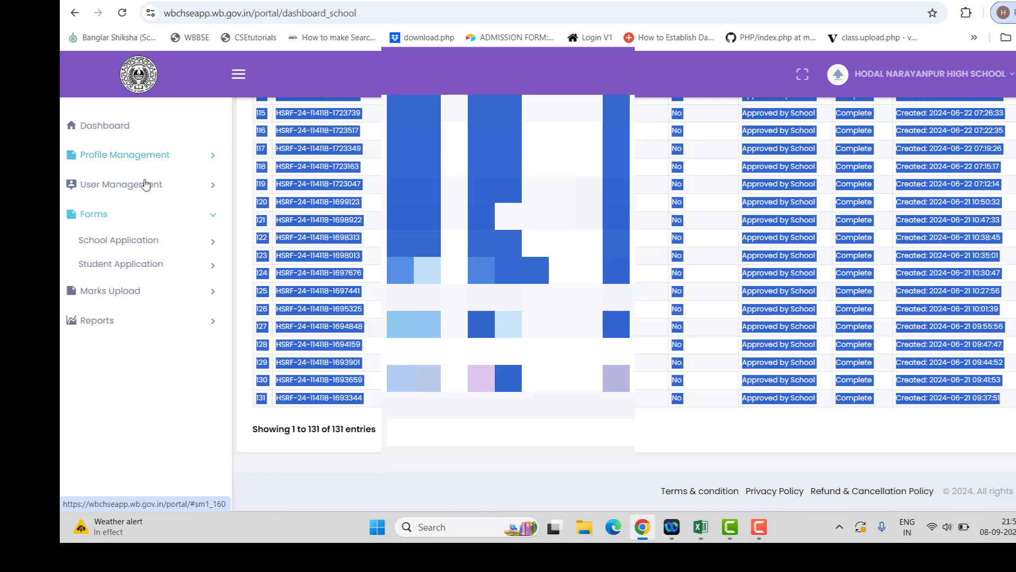
left_click(137, 243)
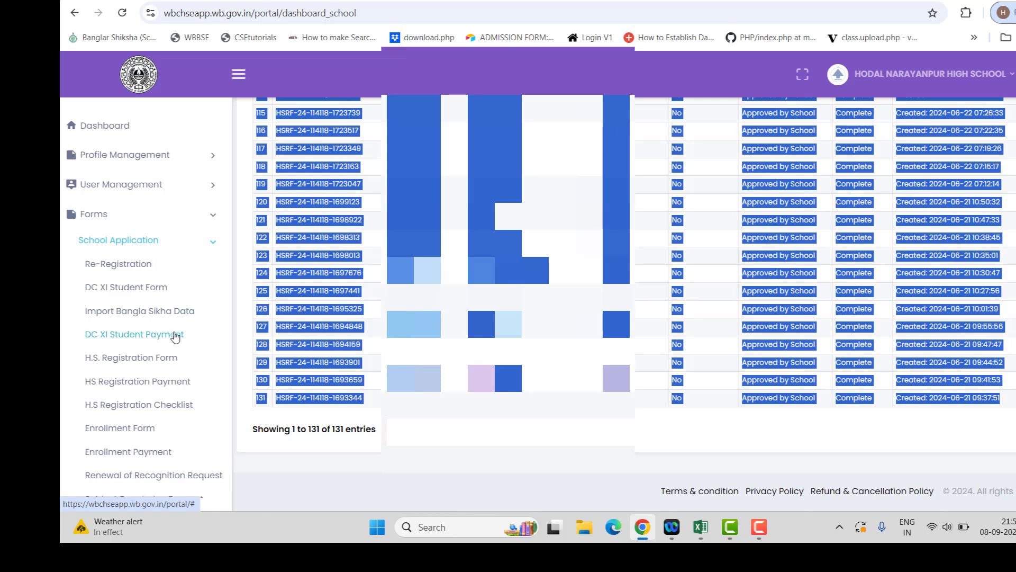
left_click(178, 405)
List the checklist entries for session 2024-2025 with a page limit of 200.
left_click(364, 234)
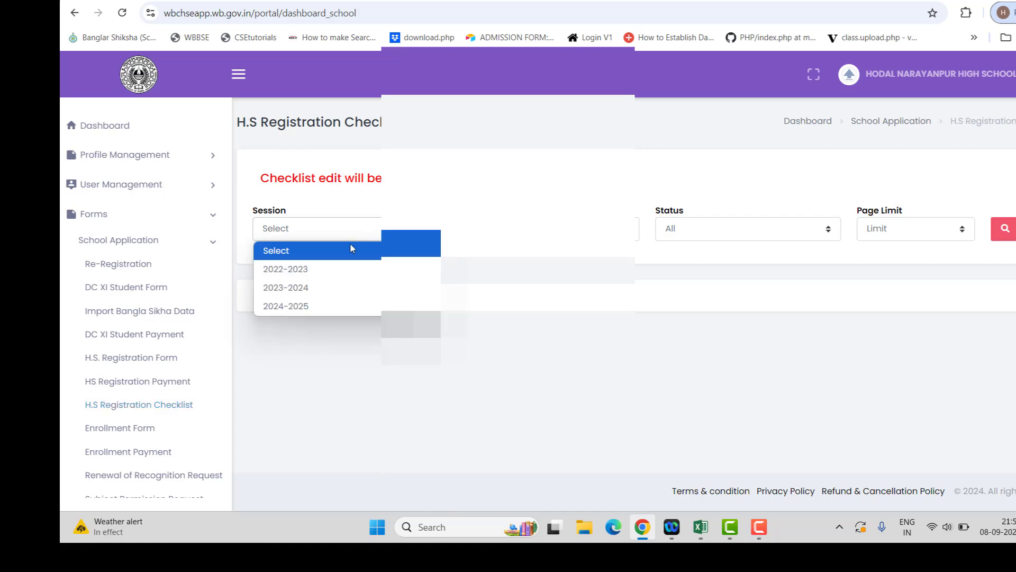
left_click(329, 307)
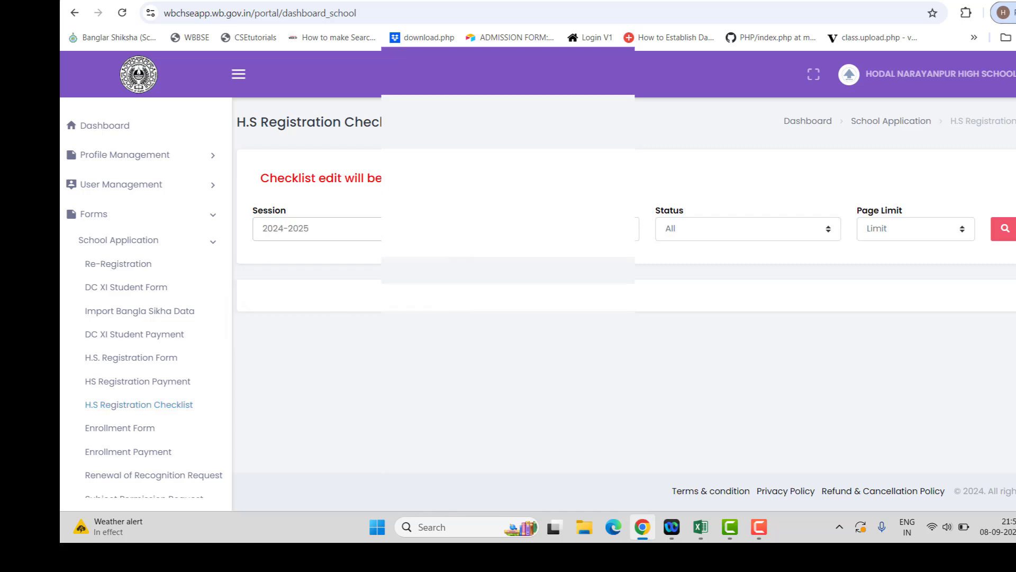
left_click(904, 236)
left_click(891, 324)
left_click(999, 231)
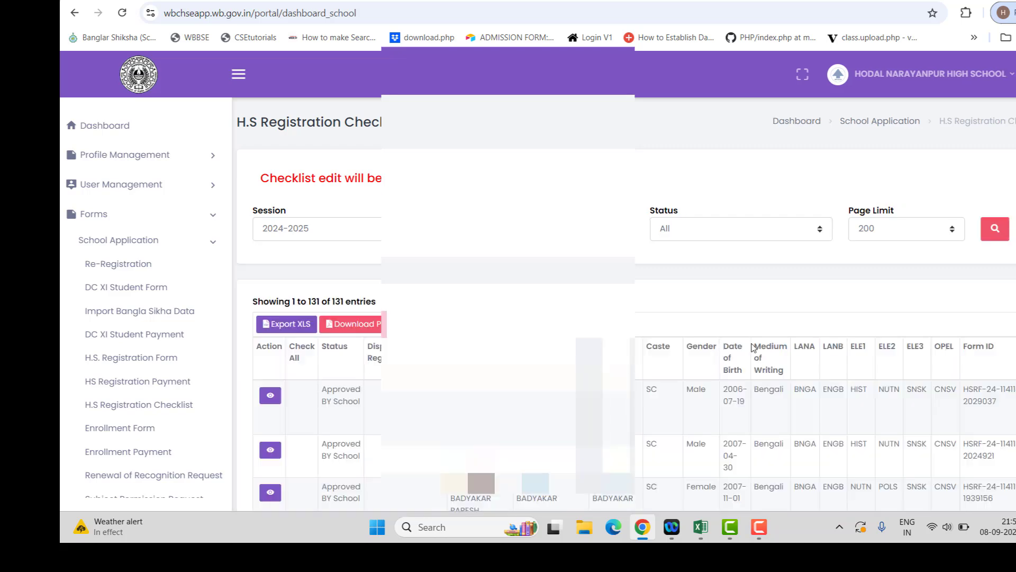
Export the registration checklist and save it as the comma-separated file "student-enrollment-details (1)".
scroll(873, 398, "down", 3)
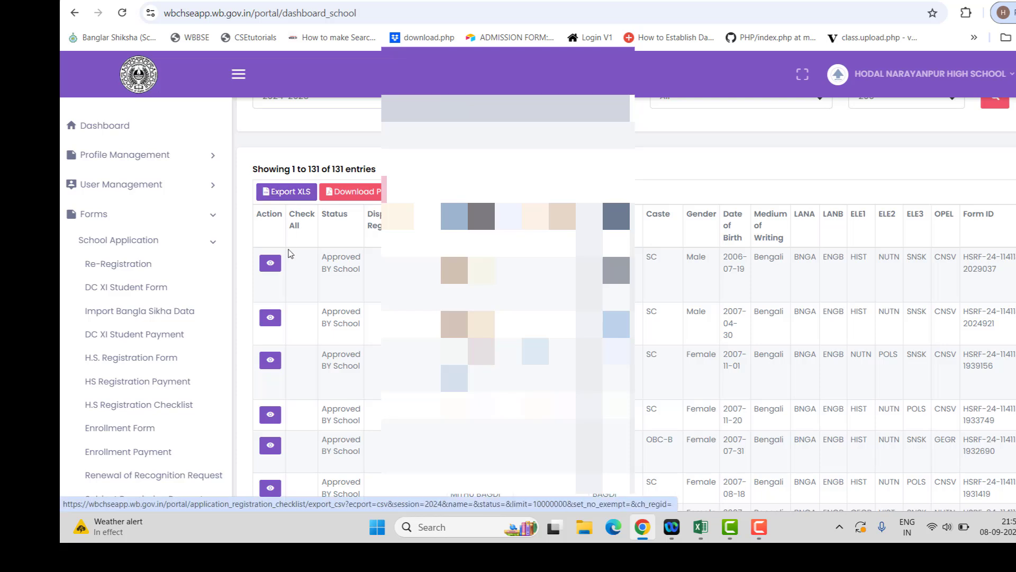
left_click(294, 197)
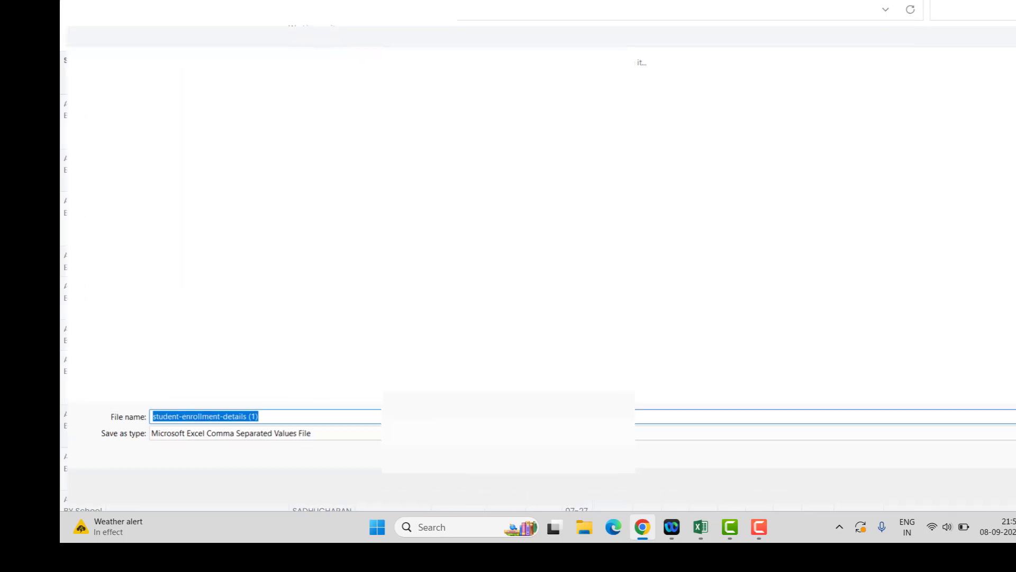
key("Return")
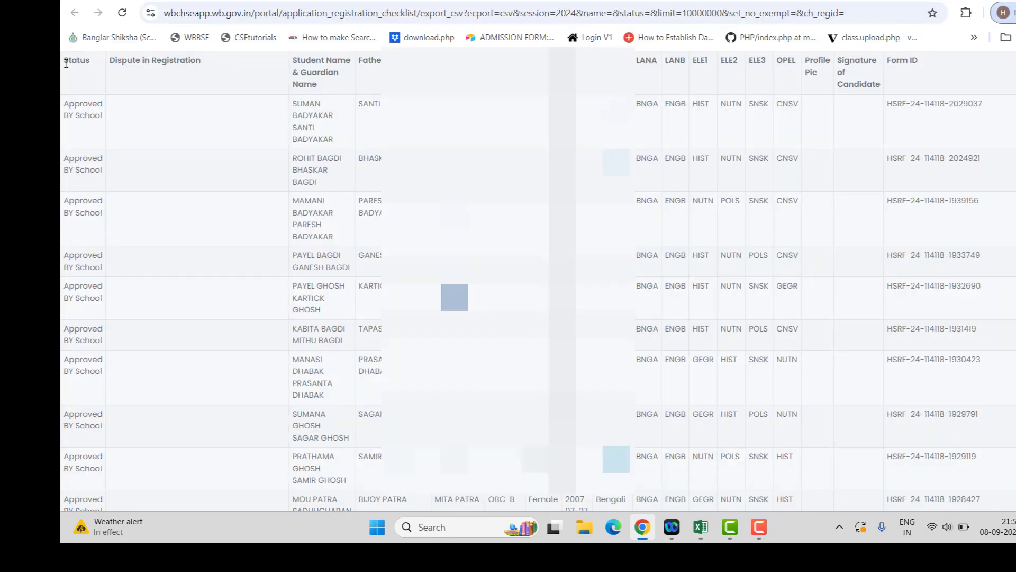
Copy the whole exported checklist table, switch to the Excel workbook and paste it as Unicode Text into A1 of Sheet2.
left_click_drag(64, 60, 987, 475)
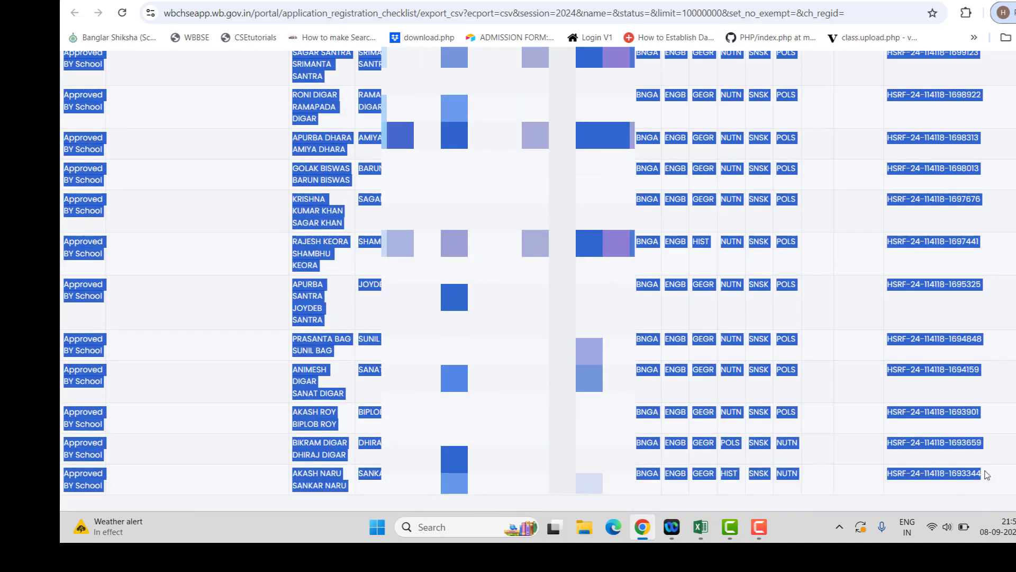
left_click(700, 527)
left_click(746, 466)
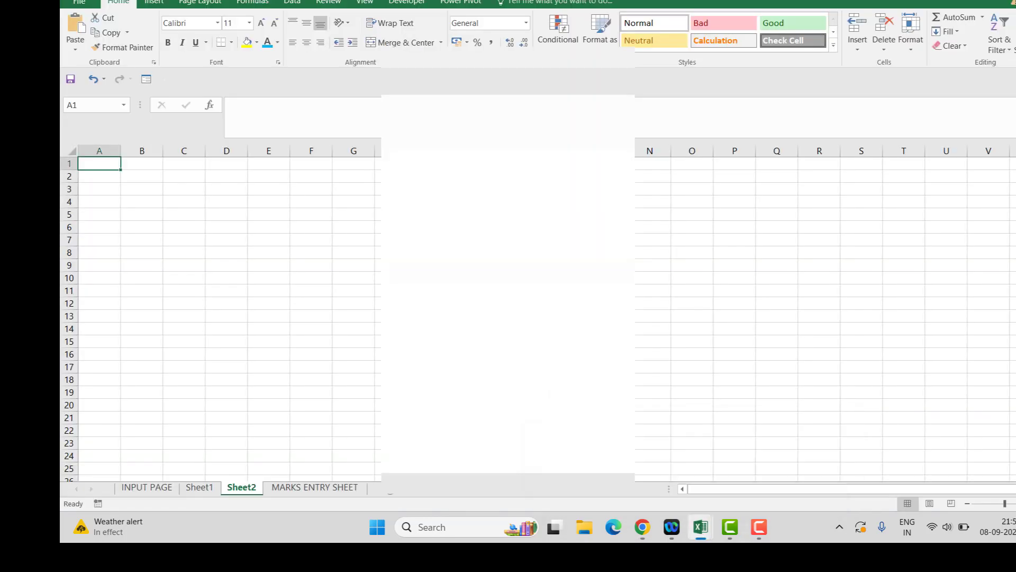
right_click(107, 164)
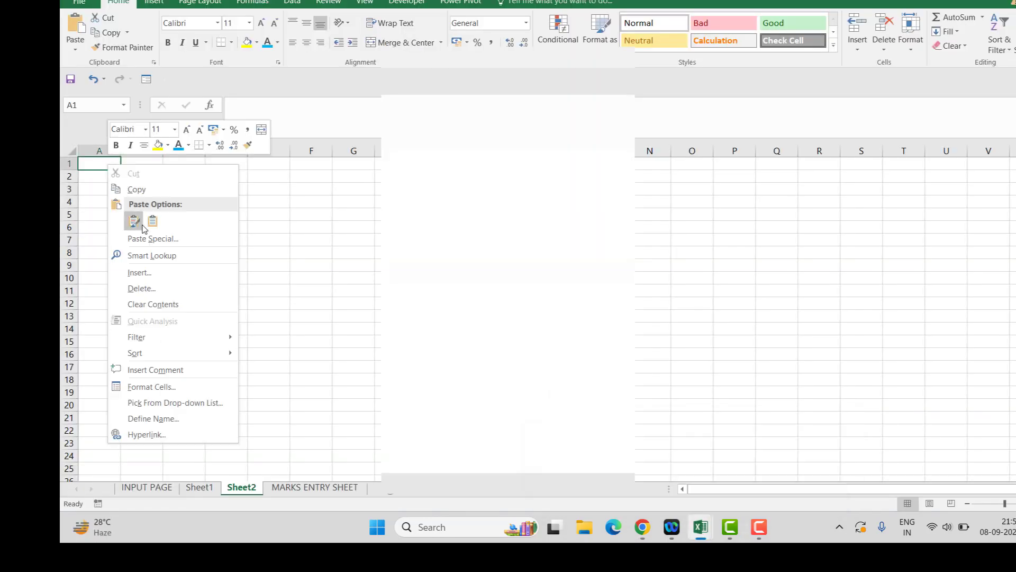
left_click(152, 236)
left_click(147, 155)
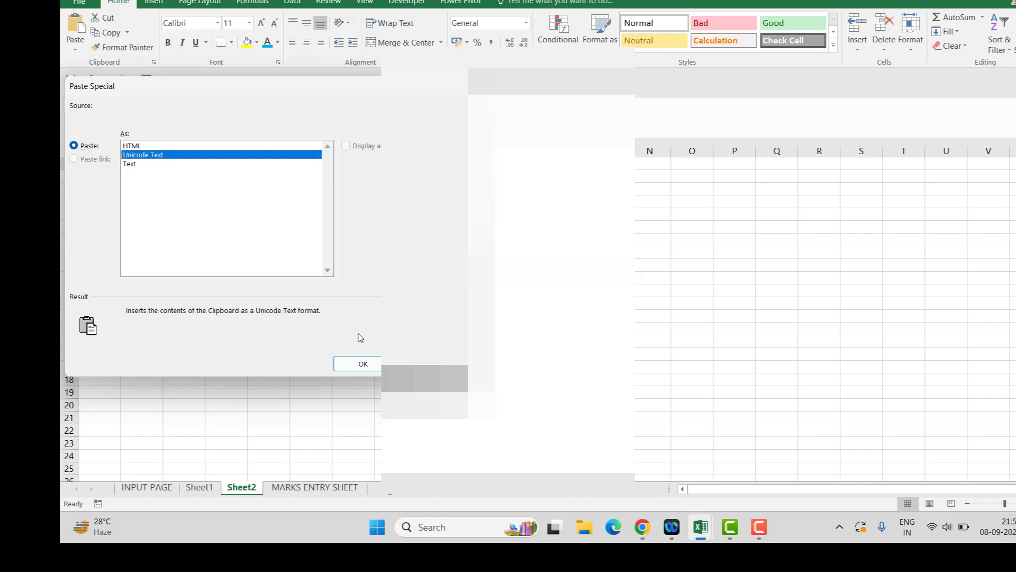
left_click(363, 364)
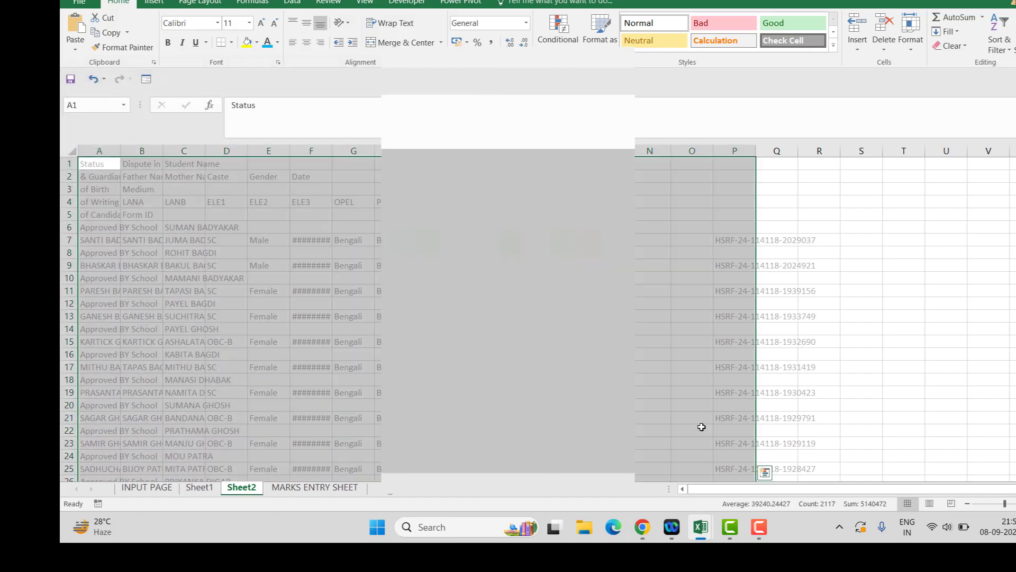
left_click(924, 363)
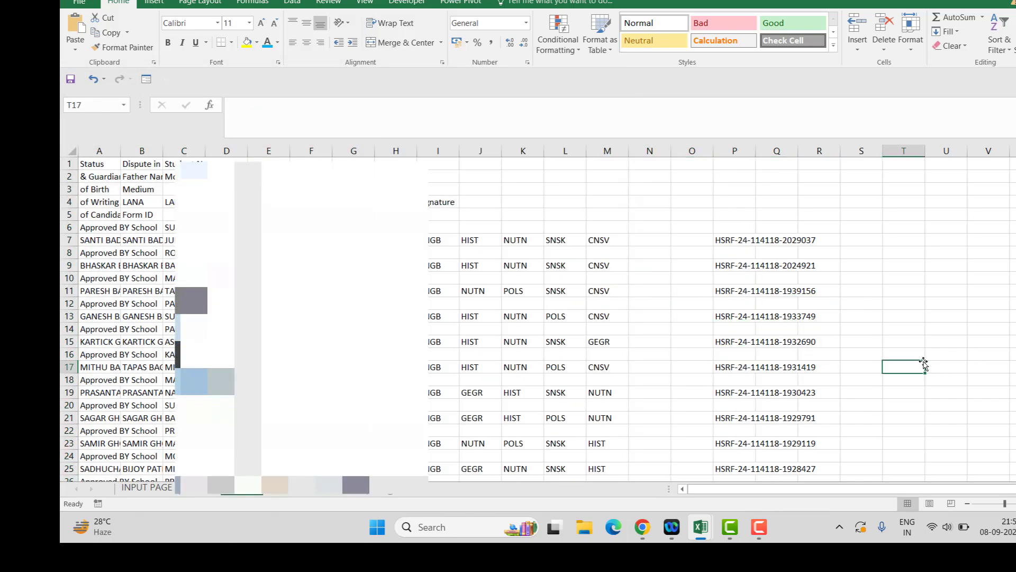
Examine the subject codes in row 7 and the alternating blank cells on Sheet2, and compare the layout with Sheet1.
left_click(112, 239)
left_click(396, 245)
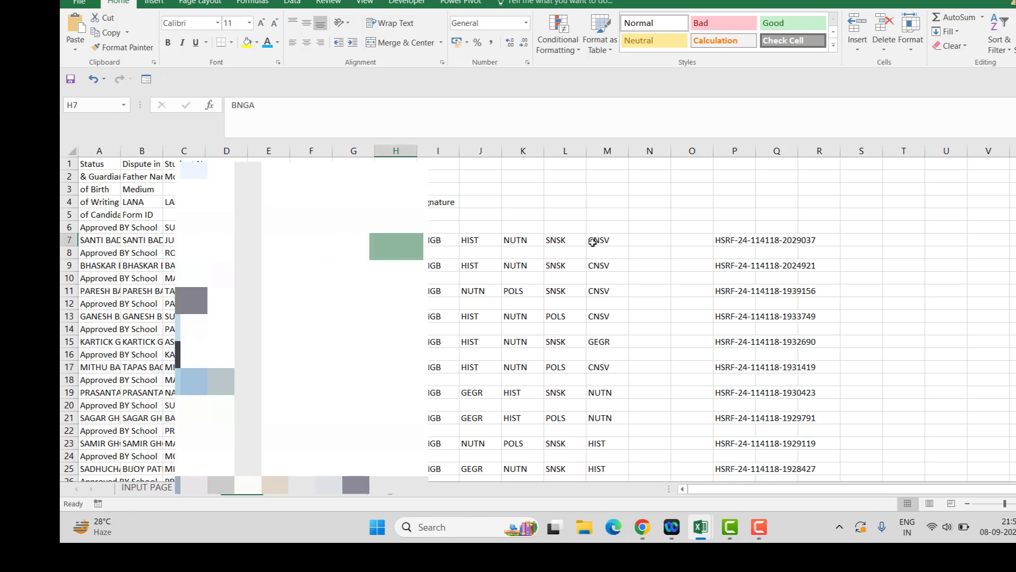
left_click(644, 242)
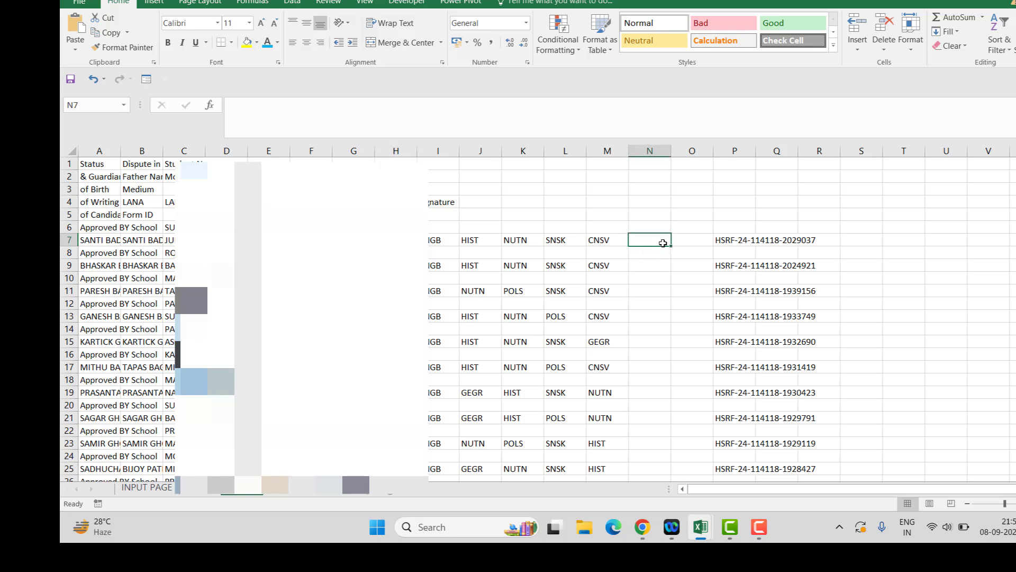
left_click(692, 253)
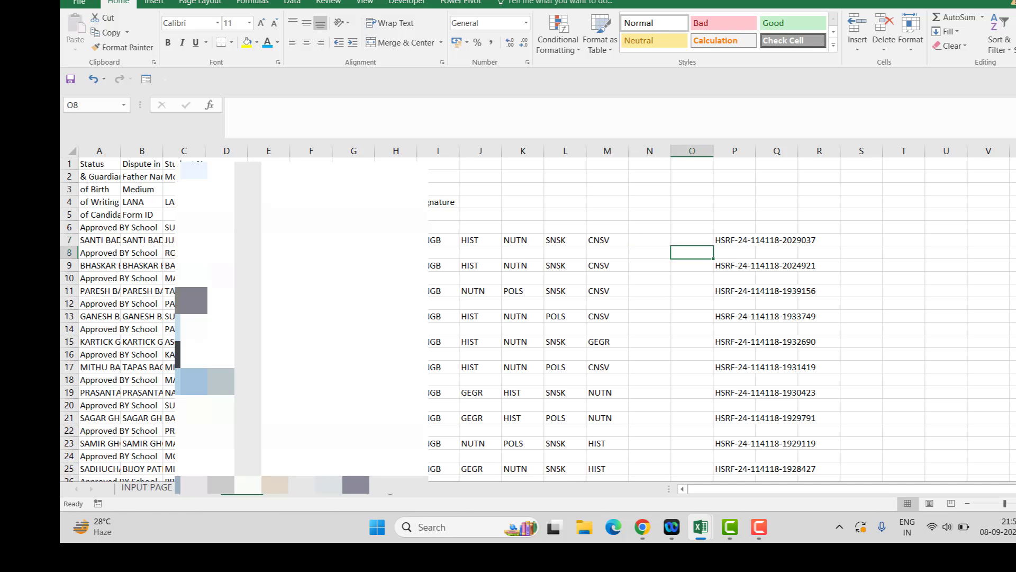
left_click(311, 252)
left_click(435, 252)
left_click(531, 253)
left_click(614, 252)
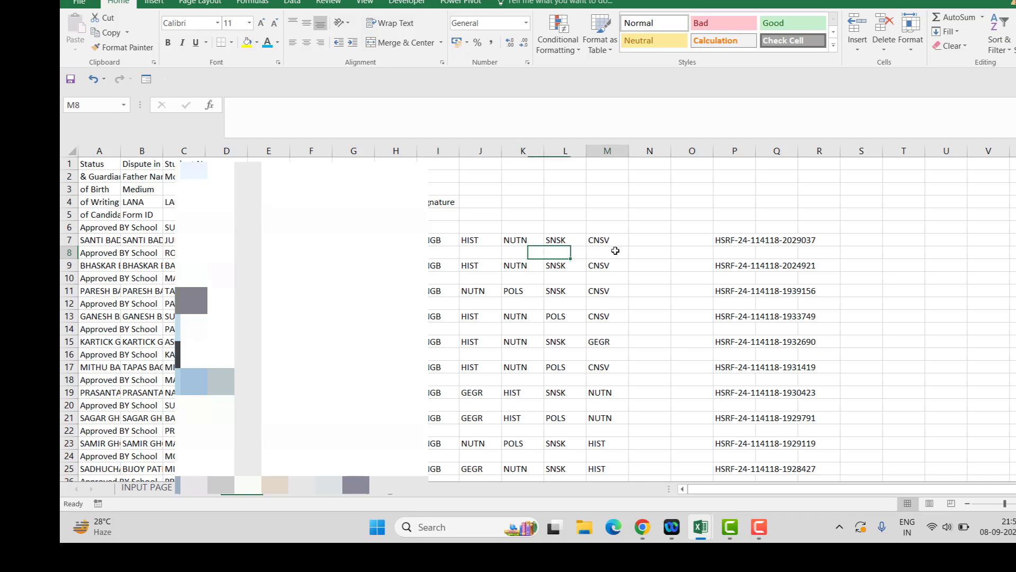
left_click(200, 487)
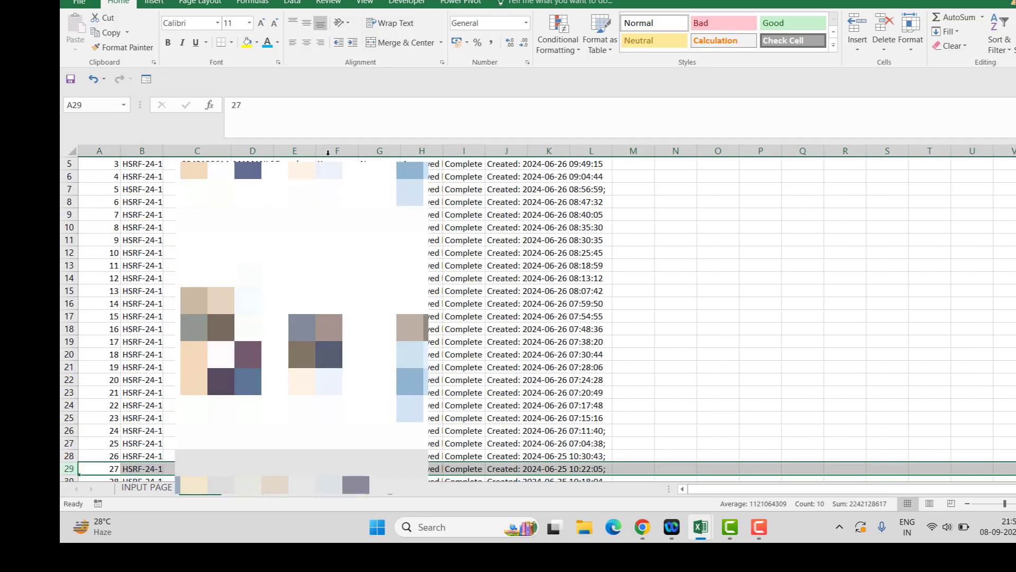
left_click(243, 487)
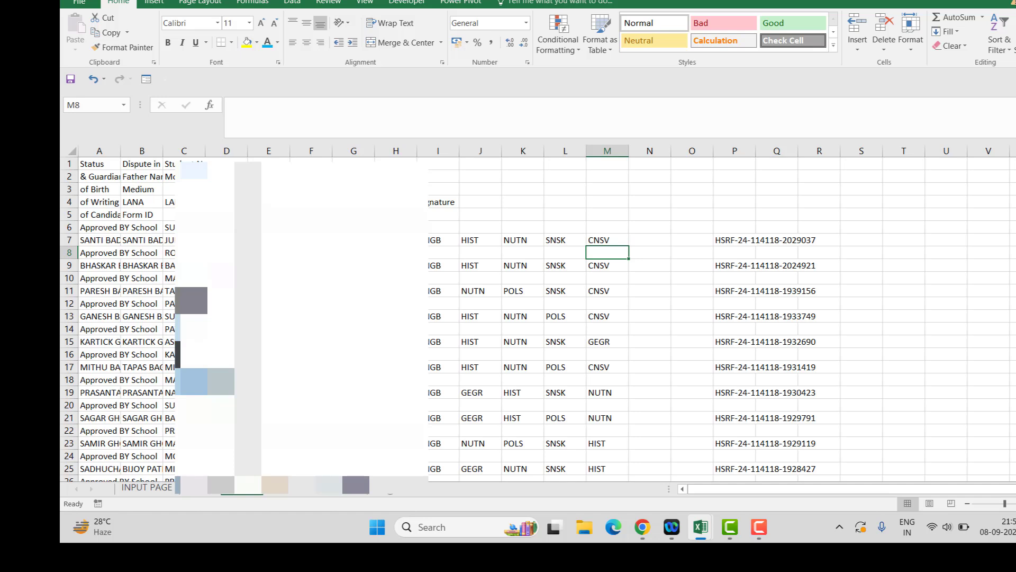
left_click_drag(312, 252, 594, 251)
left_click(550, 329)
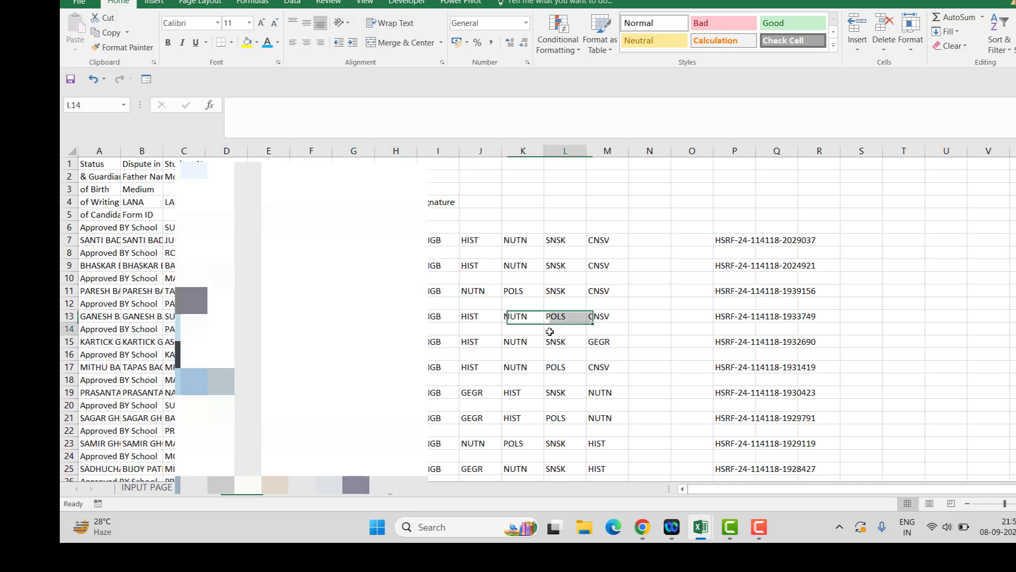
Check the subject columns H to M for missing codes and enter NA in the blank cell M27.
left_click_drag(397, 240, 599, 443)
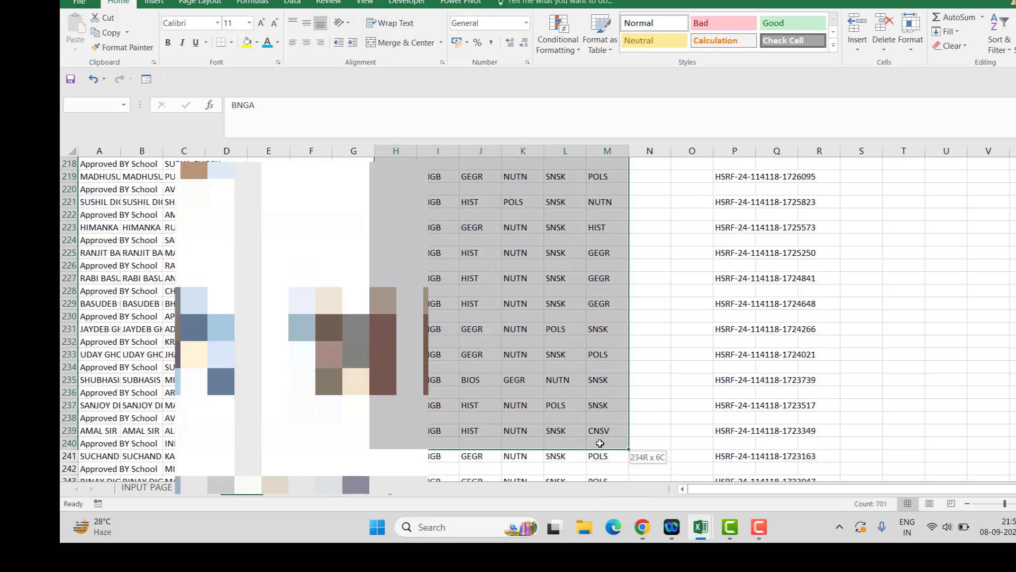
scroll(658, 402, "up", 20)
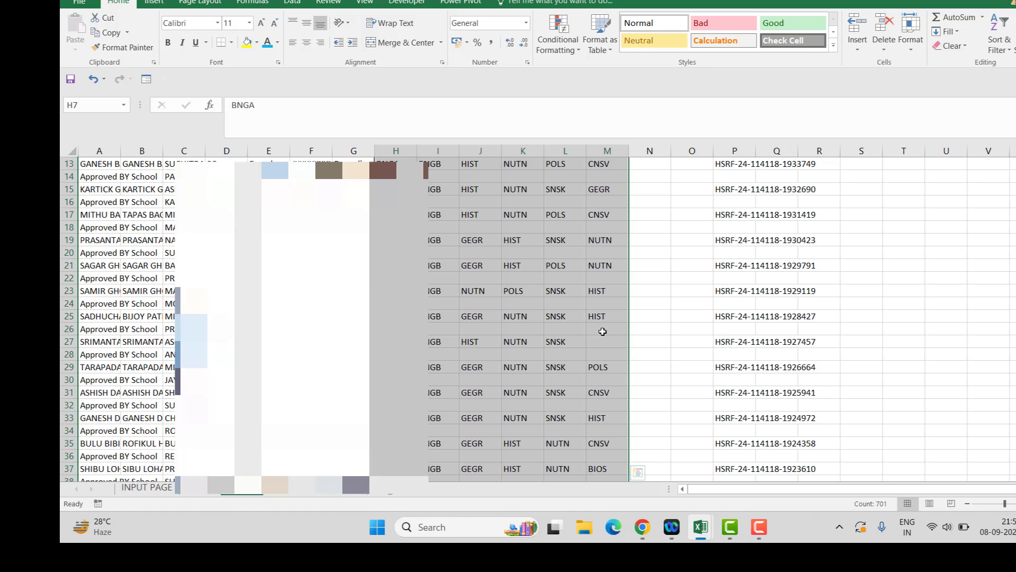
left_click(600, 342)
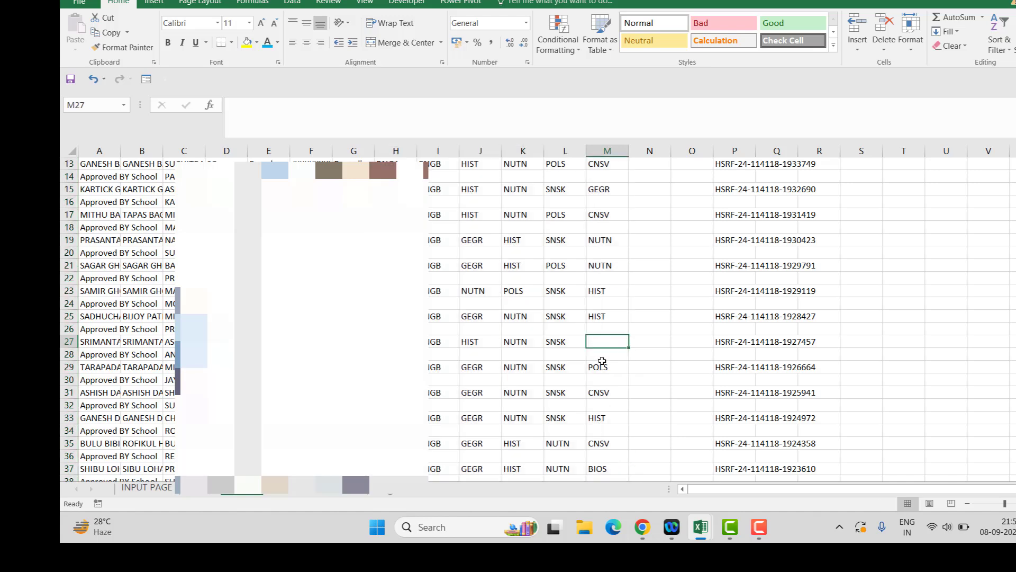
type("NA")
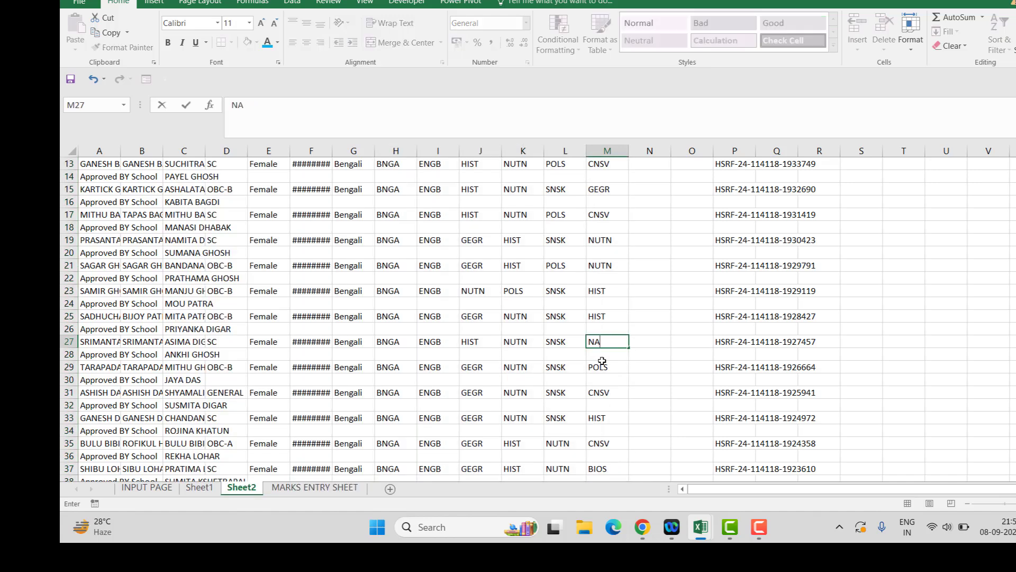
key("Return")
scroll(590, 356, "up", 4)
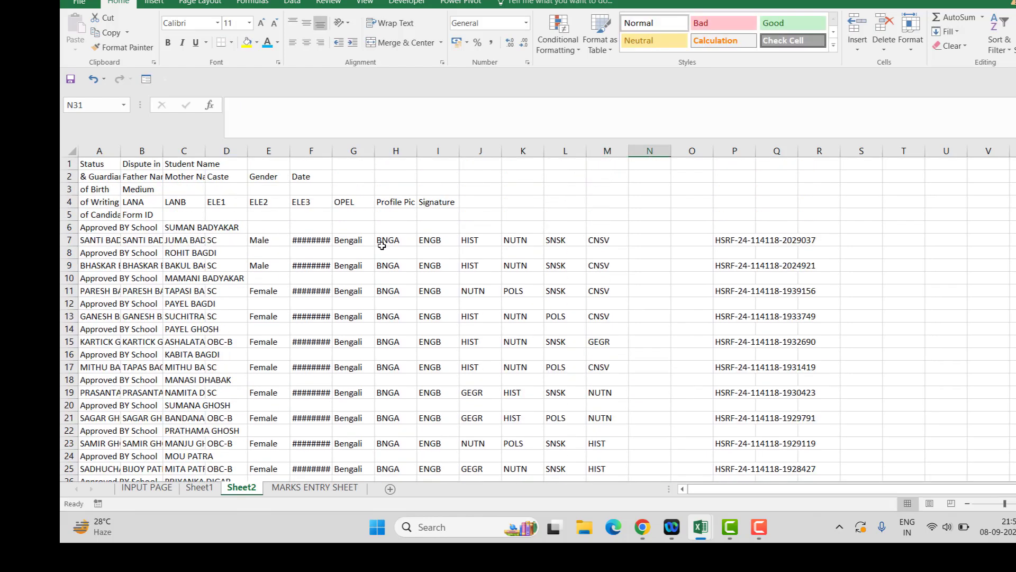
Find the blank cells within H7:M267 on Sheet2 using Go To Special and delete their entire rows.
left_click(381, 242)
left_click_drag(381, 243, 602, 443)
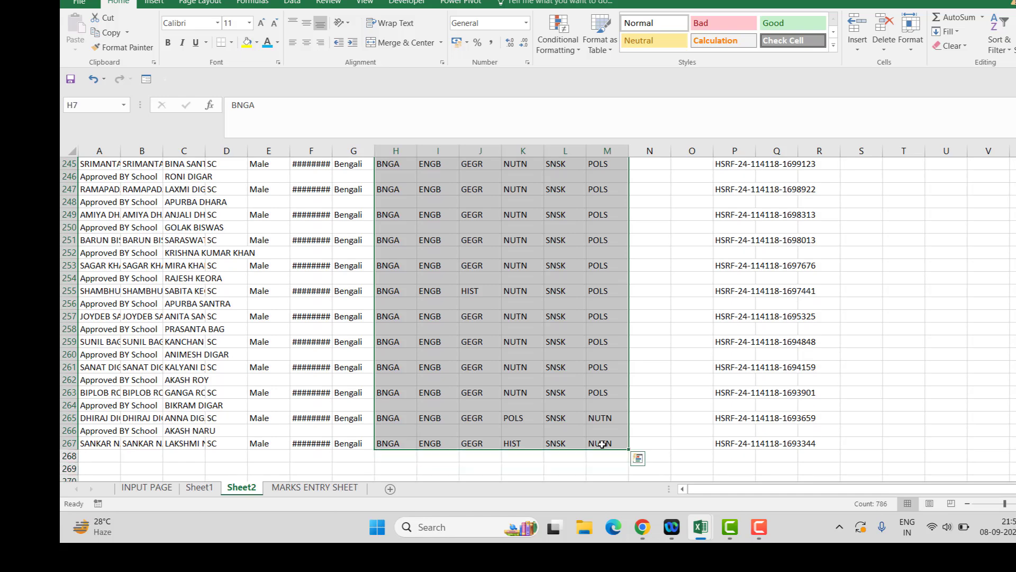
key("ctrl+g")
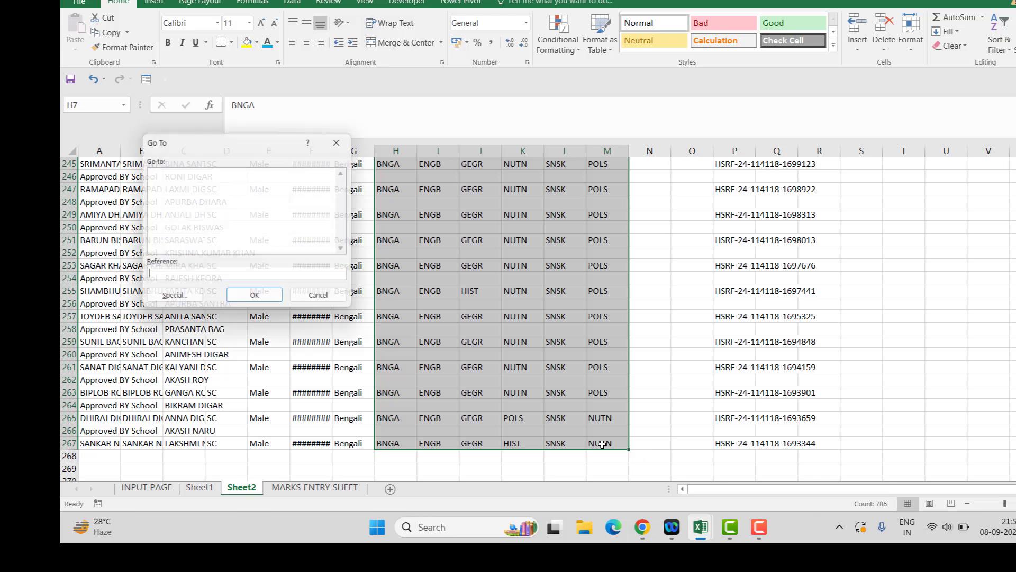
left_click(174, 300)
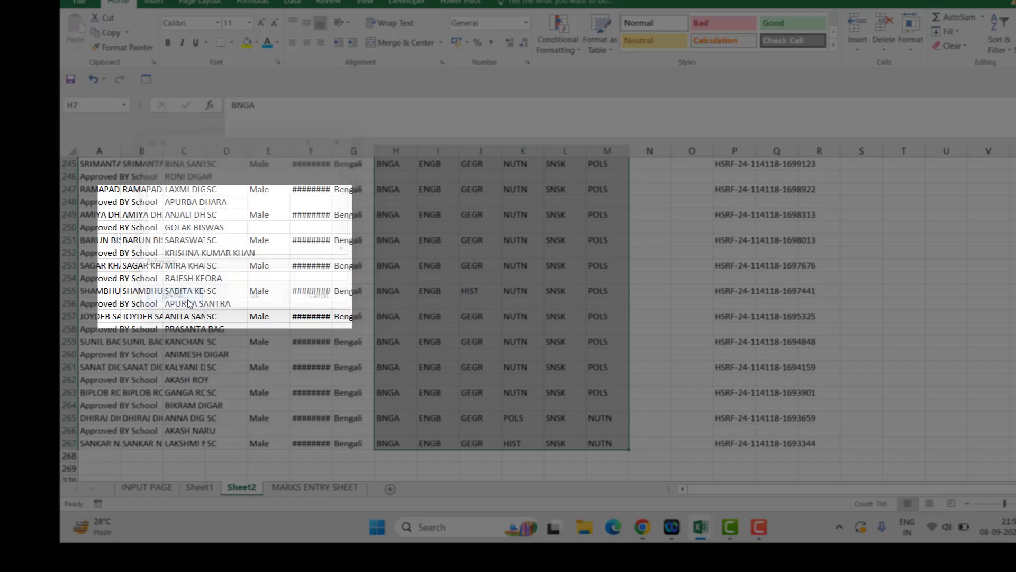
left_click(168, 245)
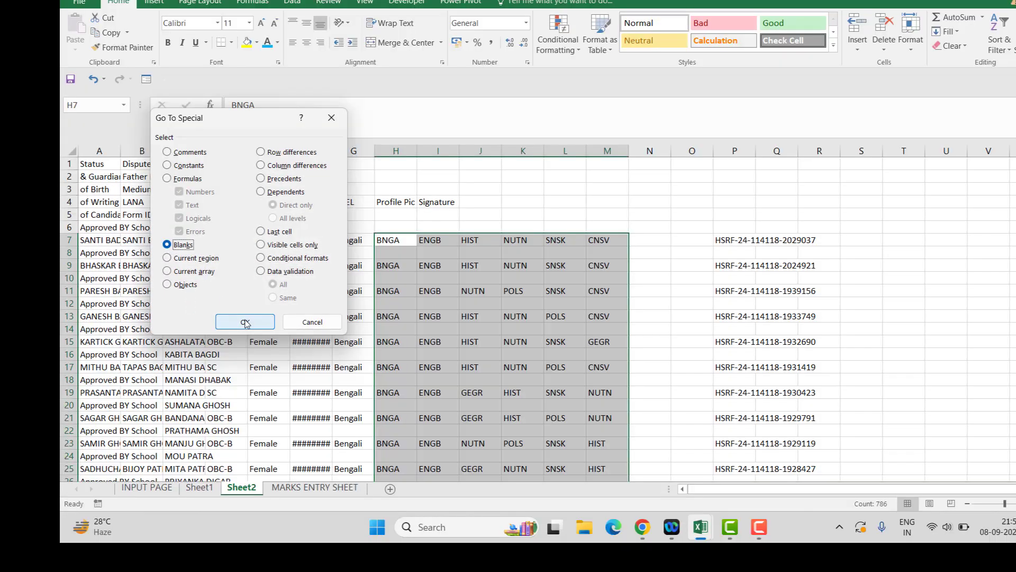
left_click(245, 322)
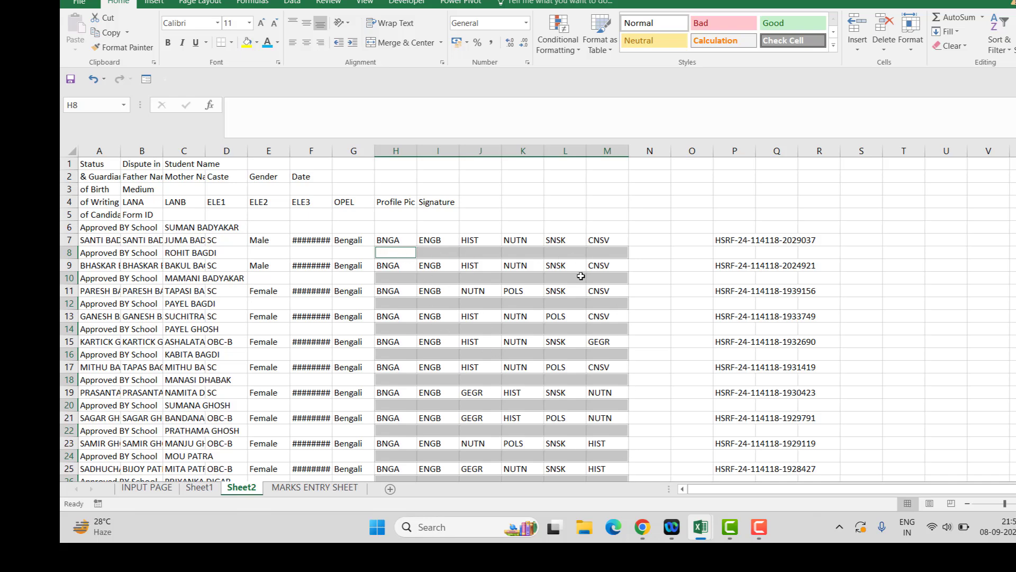
scroll(524, 419, "down", 1)
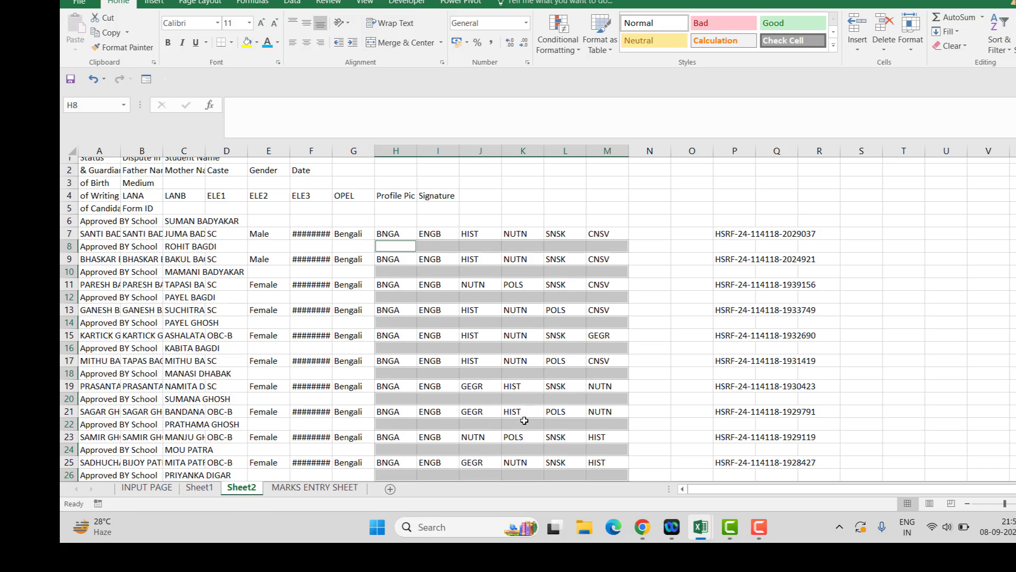
right_click(393, 214)
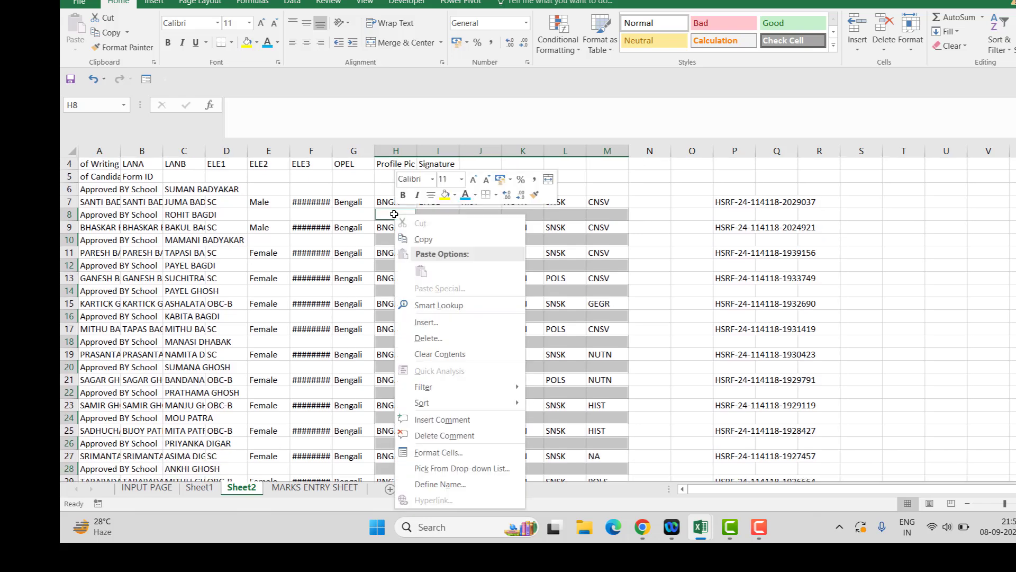
left_click(441, 339)
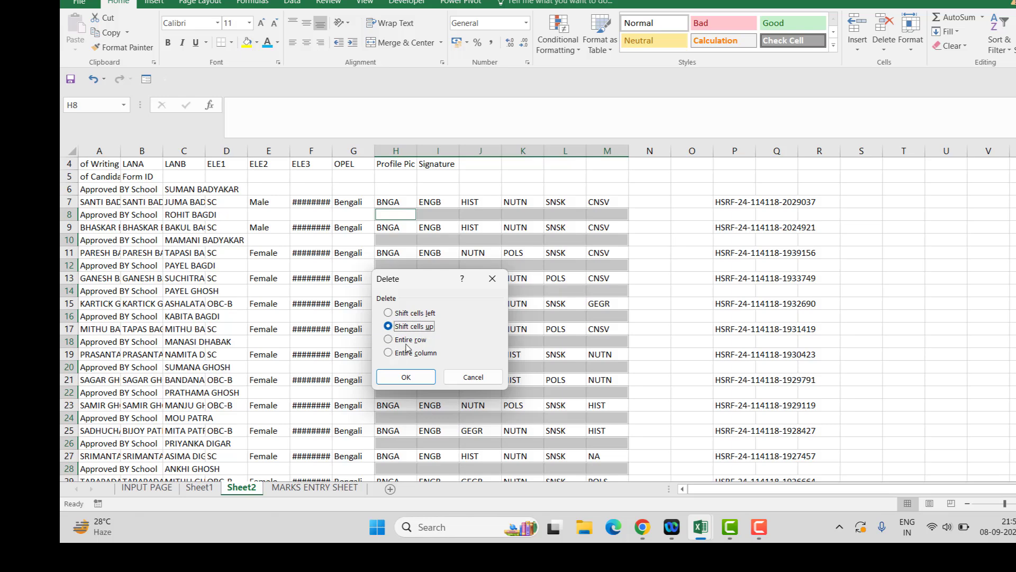
left_click(389, 339)
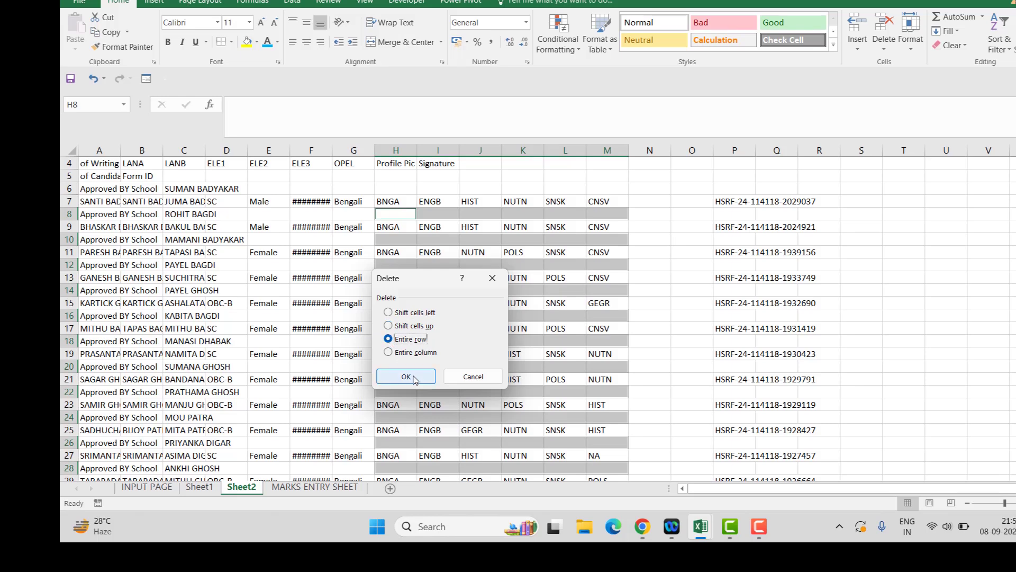
left_click(406, 376)
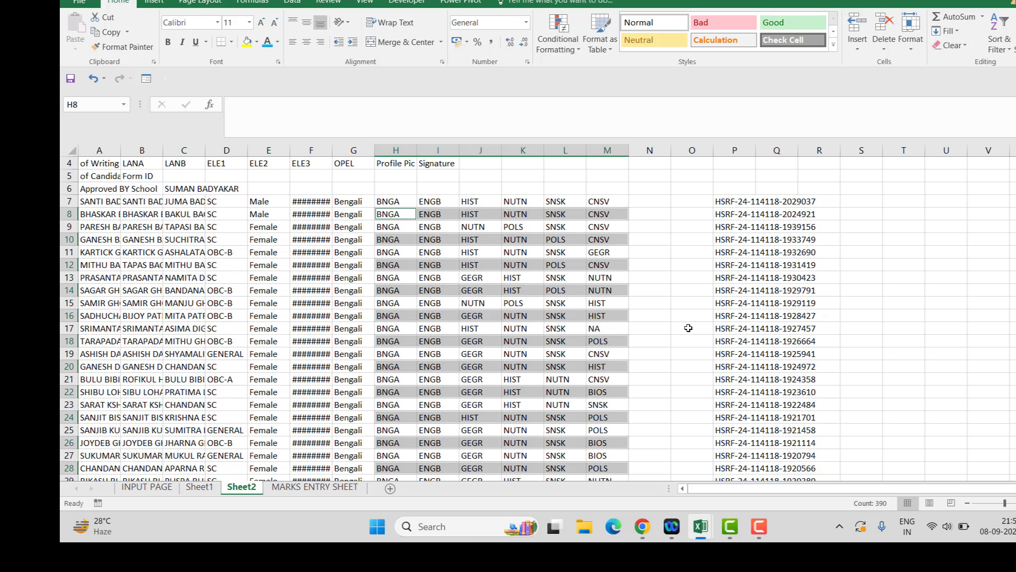
left_click(689, 328)
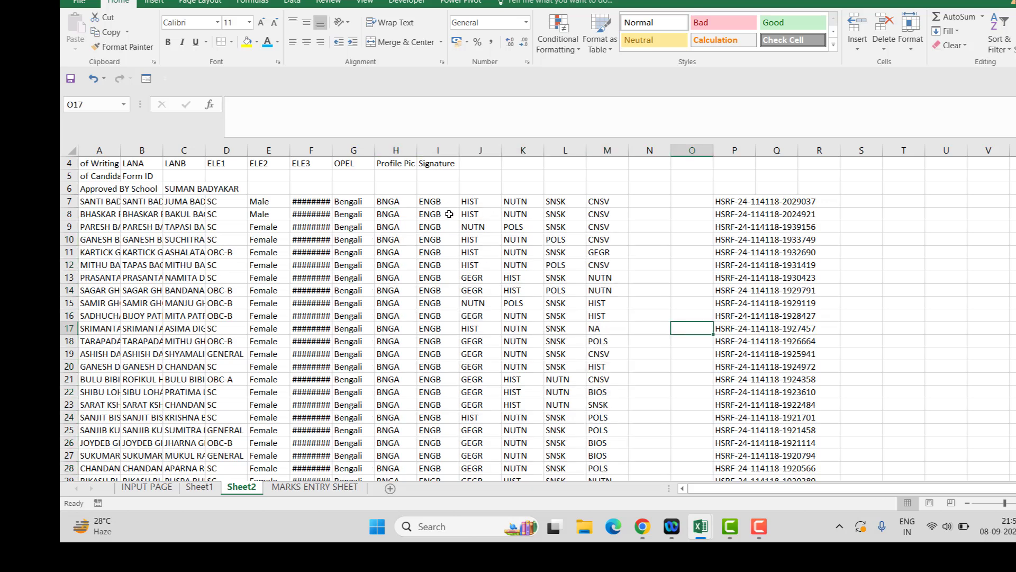
Copy the registration numbers and names in C3:D133 of Sheet1 to N7 on Sheet2 and widen column O slightly.
left_click(200, 487)
scroll(233, 241, "up", 2)
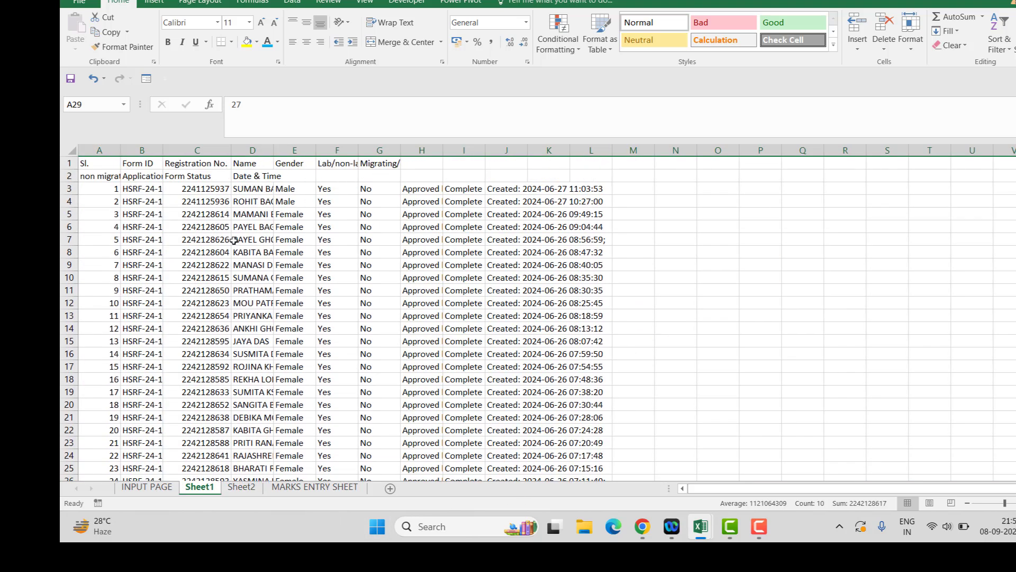
left_click_drag(197, 189, 267, 456)
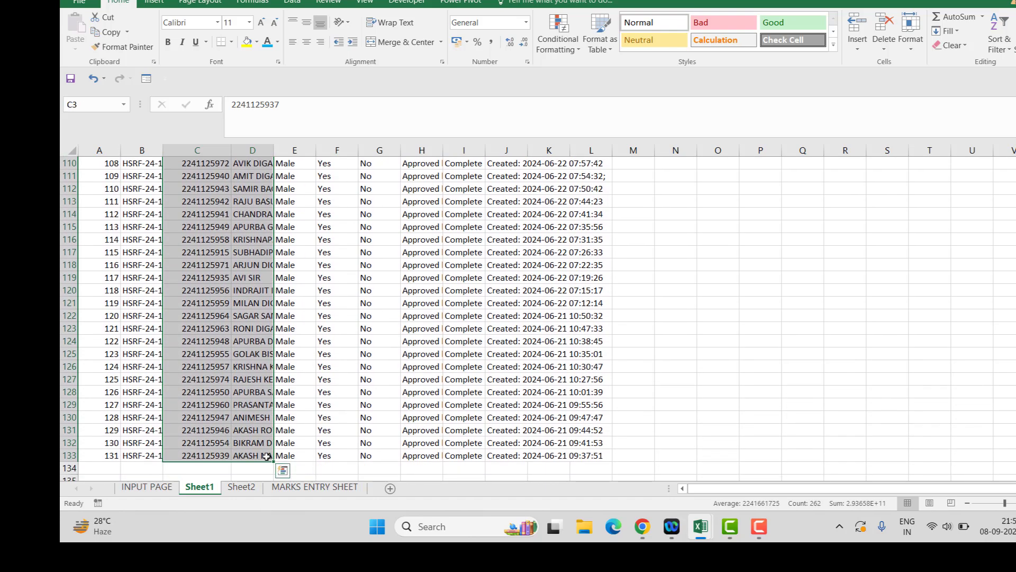
key("ctrl+c")
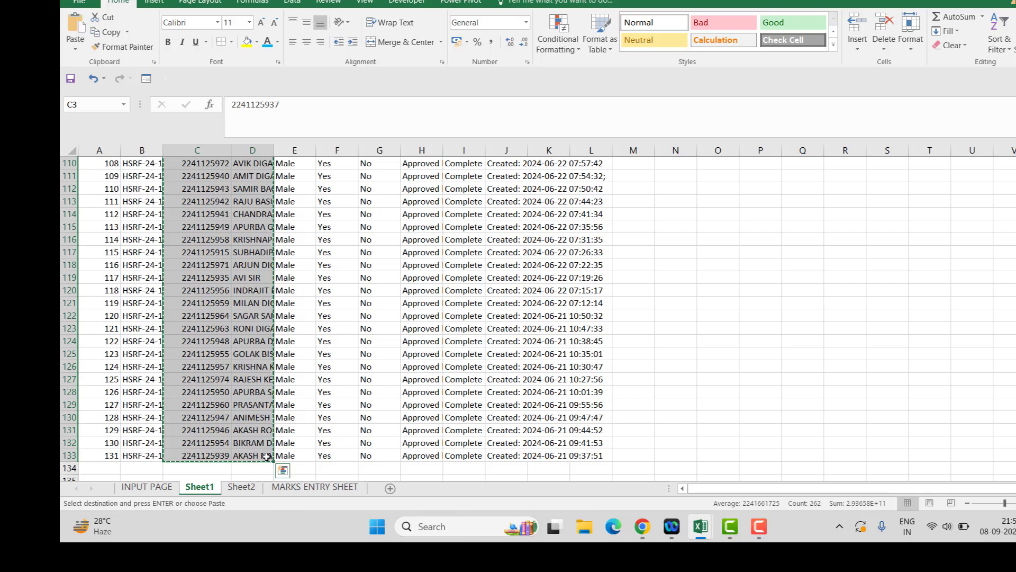
left_click(242, 487)
left_click(641, 204)
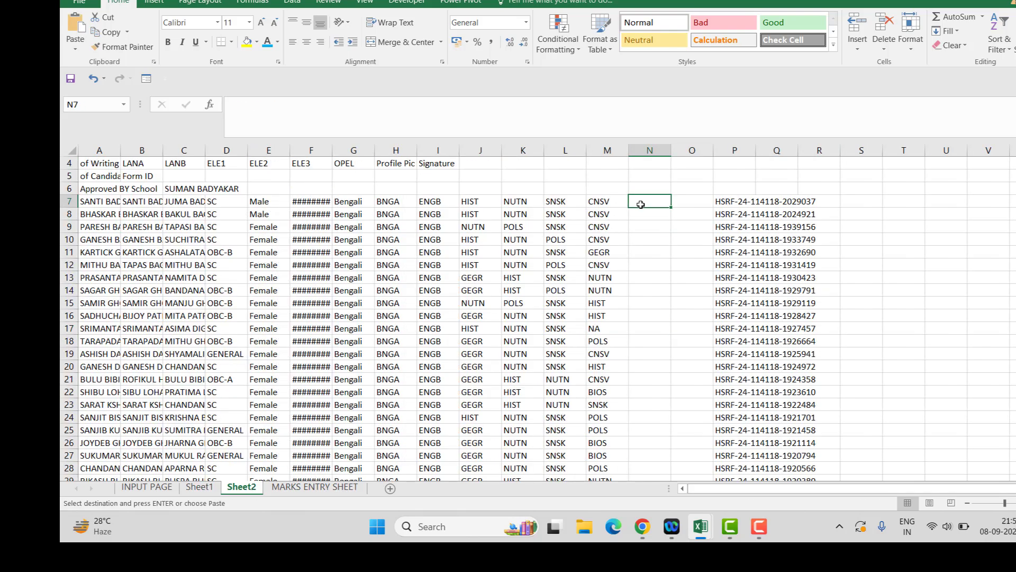
key("ctrl+v")
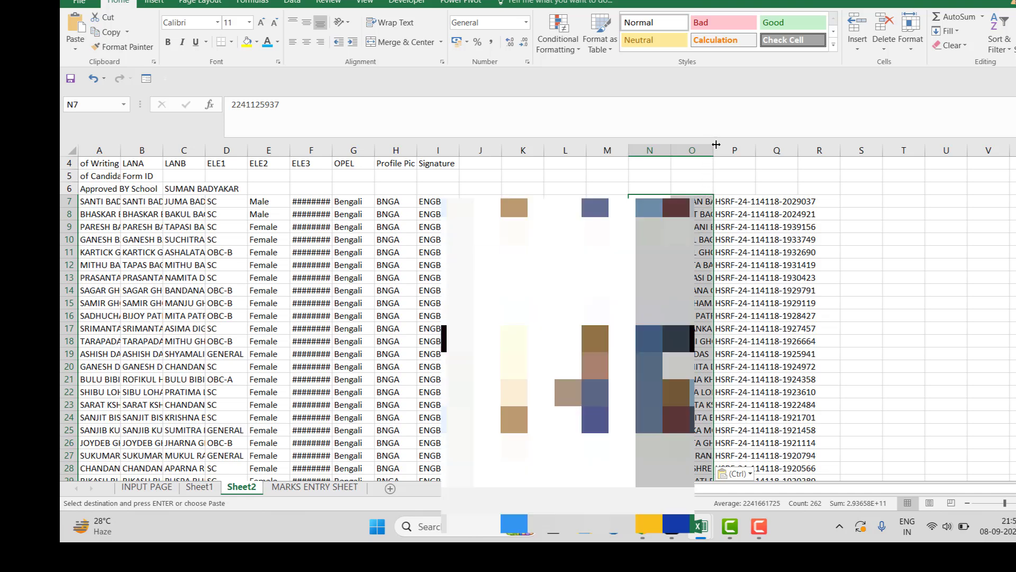
left_click_drag(716, 145, 729, 146)
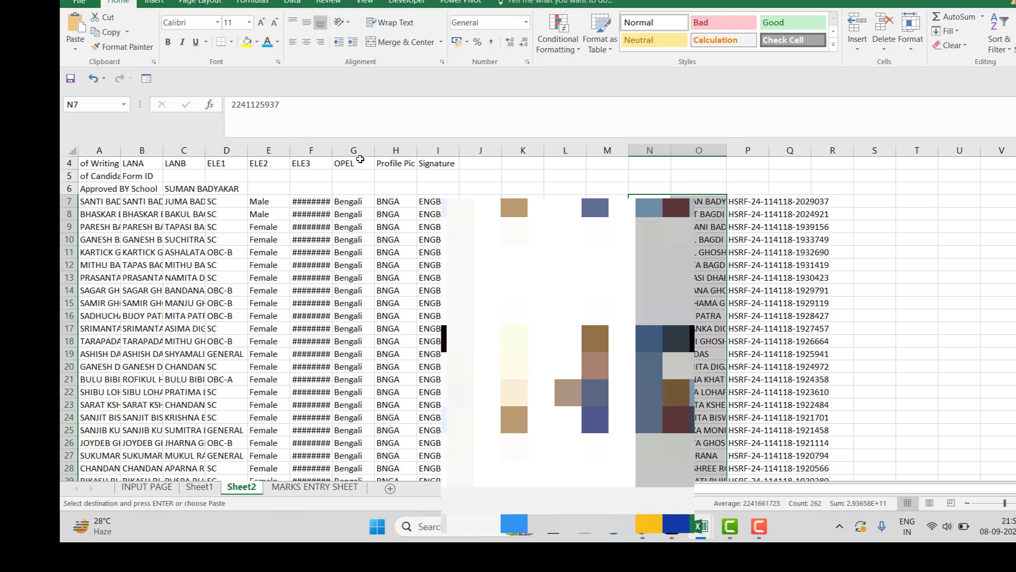
Delete columns A to G, from the guardian details through the Bengali medium column, on Sheet2.
left_click_drag(366, 153, 100, 152)
right_click(114, 151)
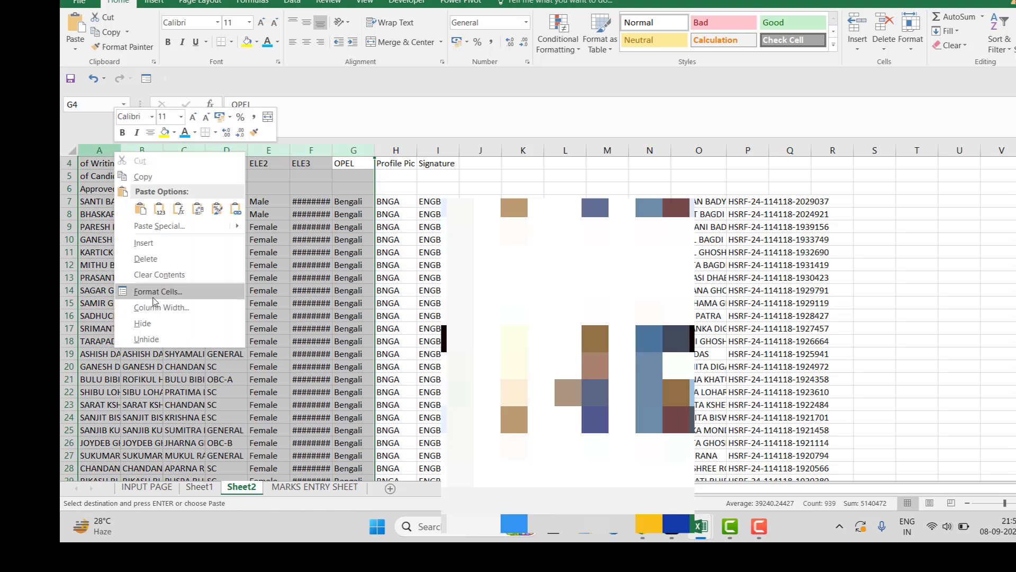
left_click(144, 259)
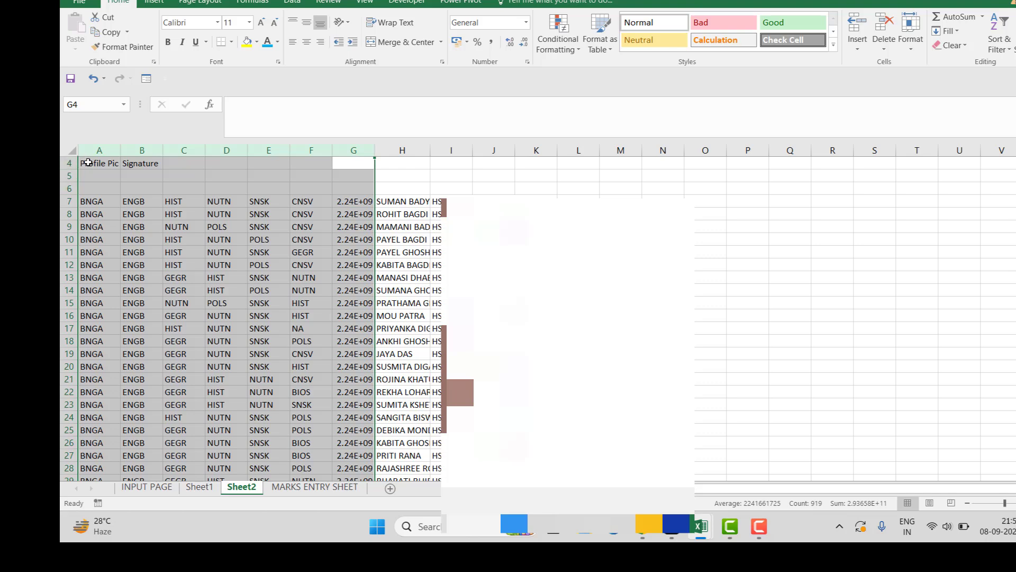
Clear the leftover Profile Pic and Signature headings in A4:C4 and delete rows 4 and 5.
left_click(107, 164)
left_click_drag(107, 165, 164, 166)
key("Delete")
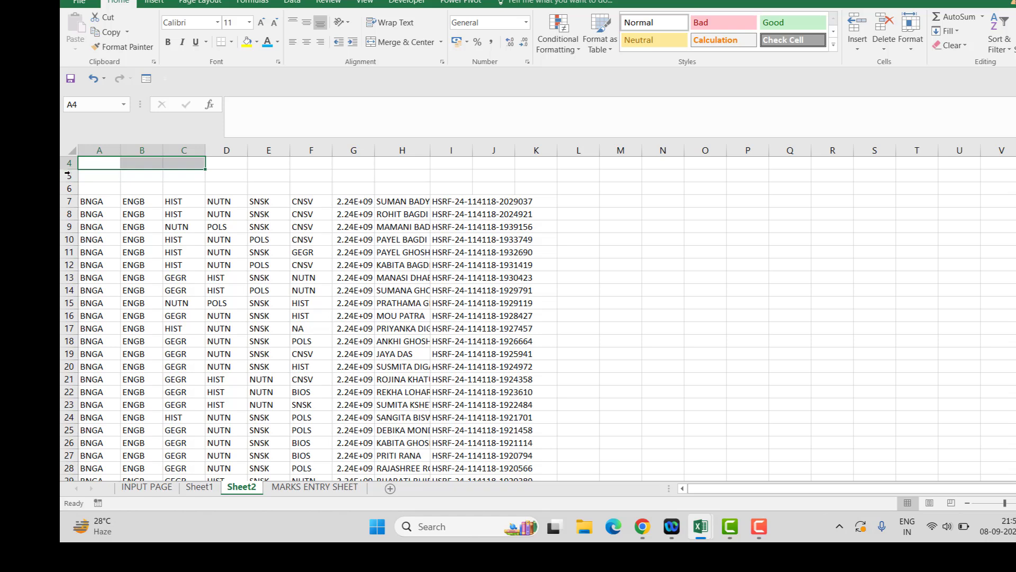
left_click_drag(68, 176, 75, 162)
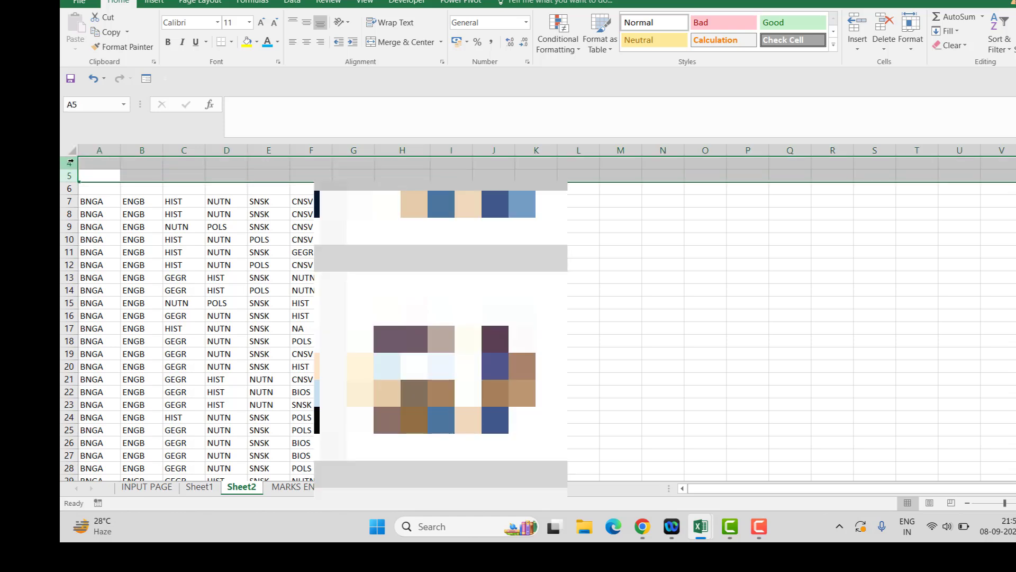
right_click(74, 162)
left_click(117, 270)
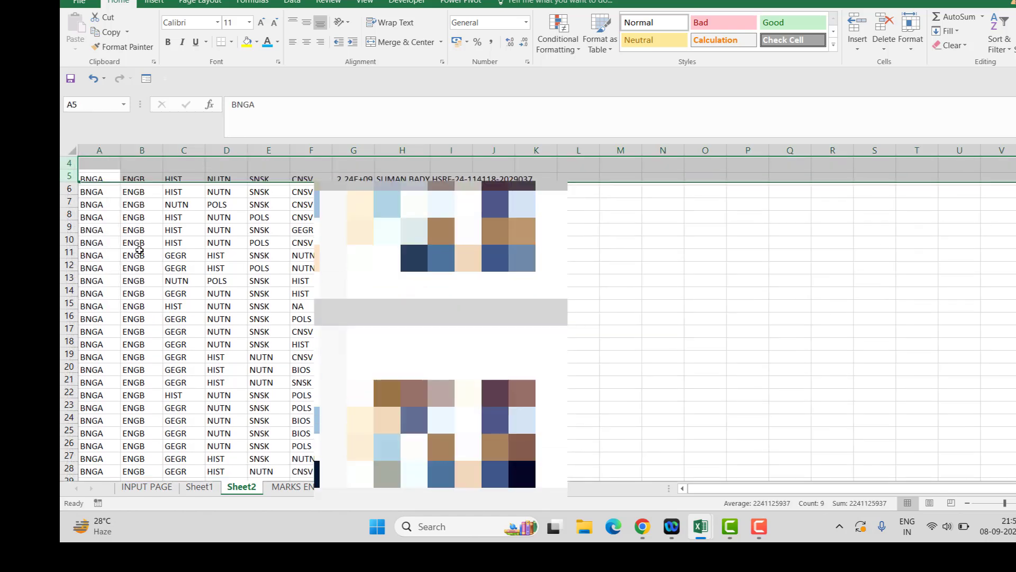
Delete the form ID column I and widen columns G and H to show the full registration numbers and names.
double_click(375, 150)
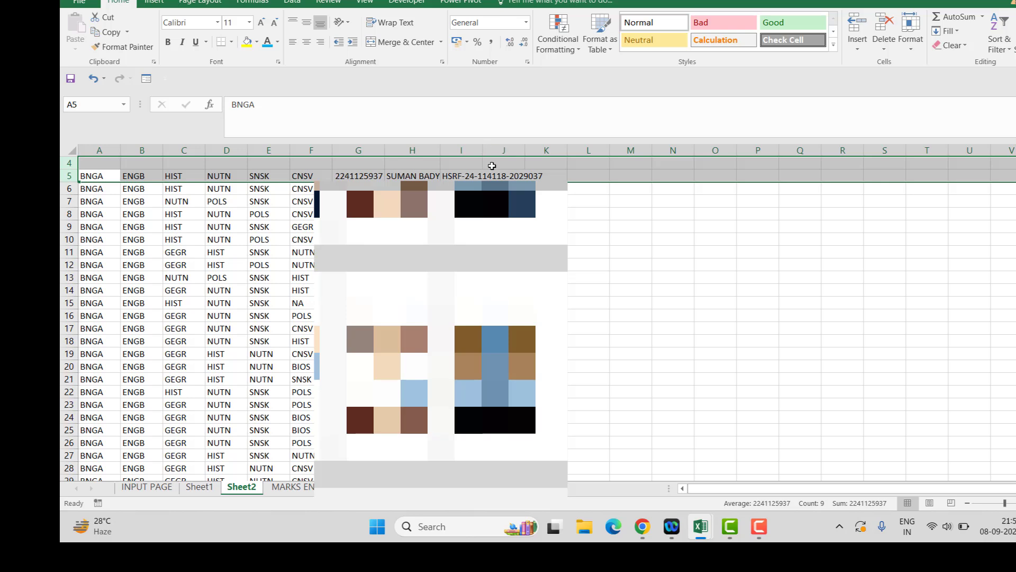
double_click(483, 150)
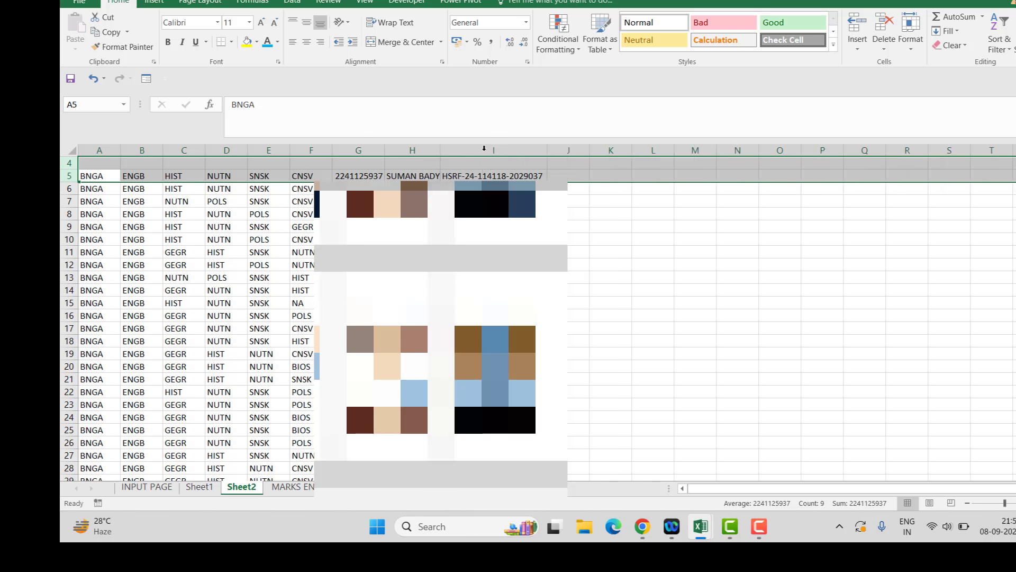
left_click(462, 151)
right_click(463, 152)
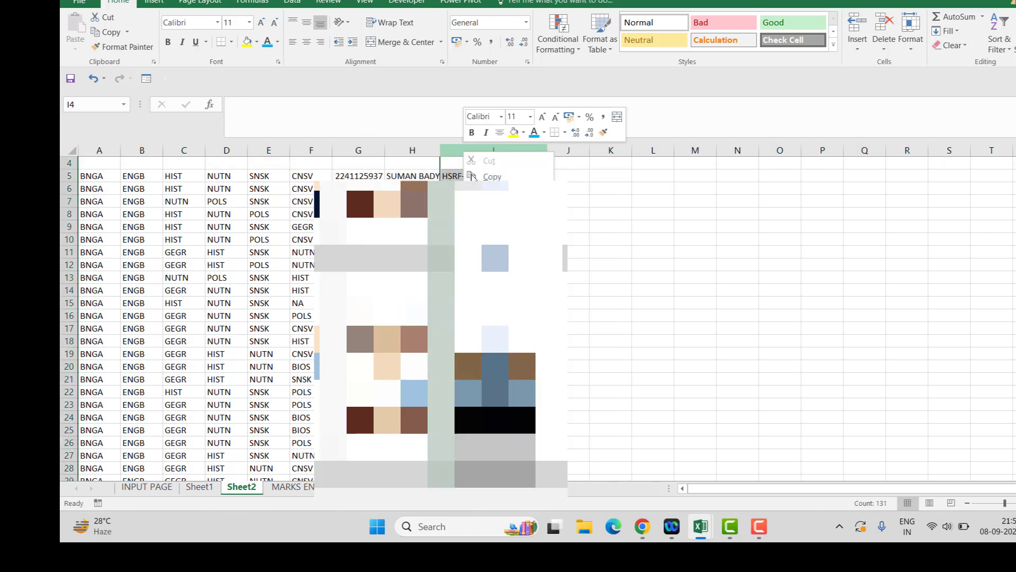
key("Escape")
key("ctrl+z")
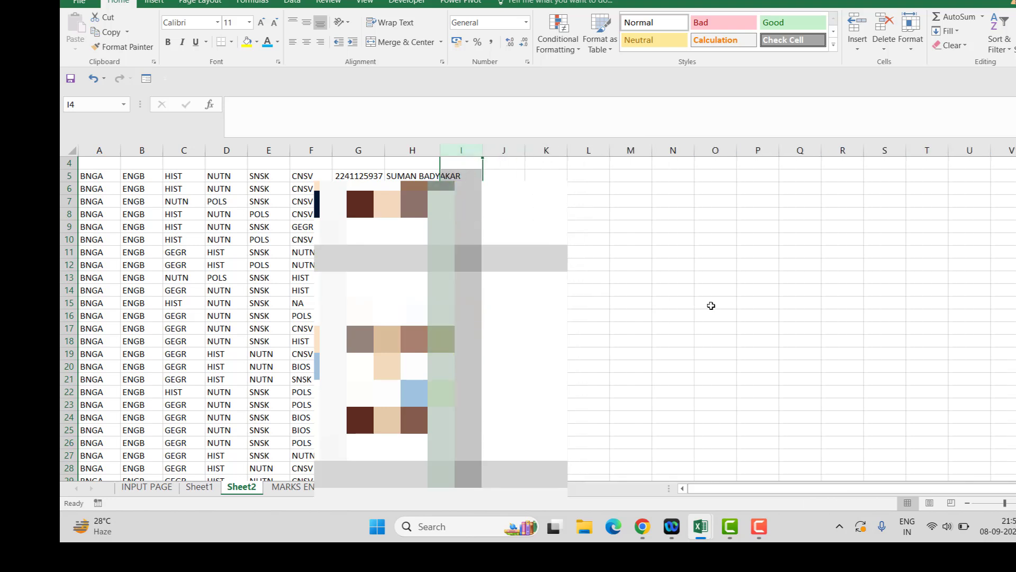
left_click(715, 303)
left_click_drag(440, 152, 501, 154)
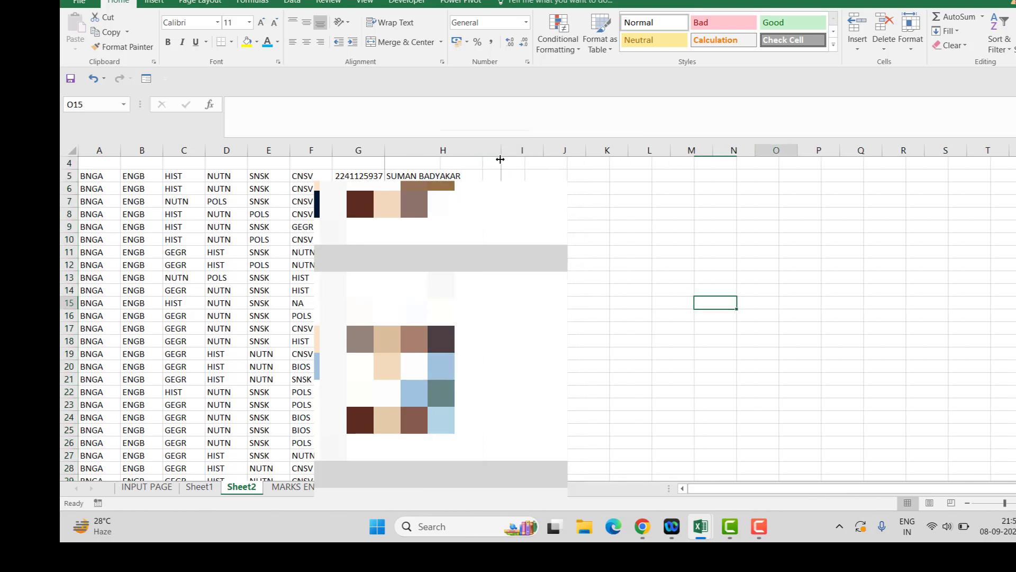
Enter the column headings BNGA, ENGB, 1, 2, 3, 4, R and N across A4:H4.
left_click(91, 165)
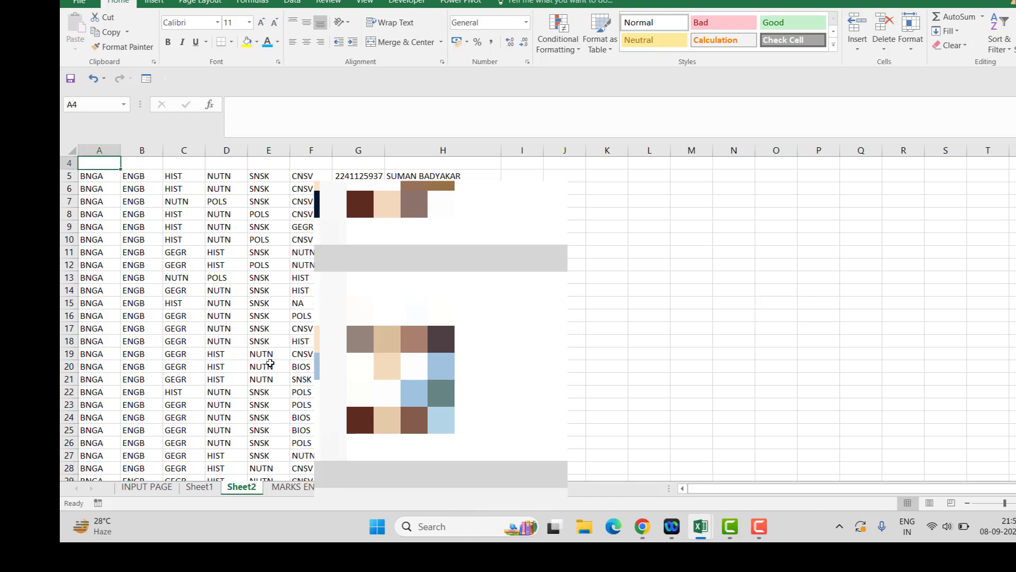
type("BNGA")
key("Tab")
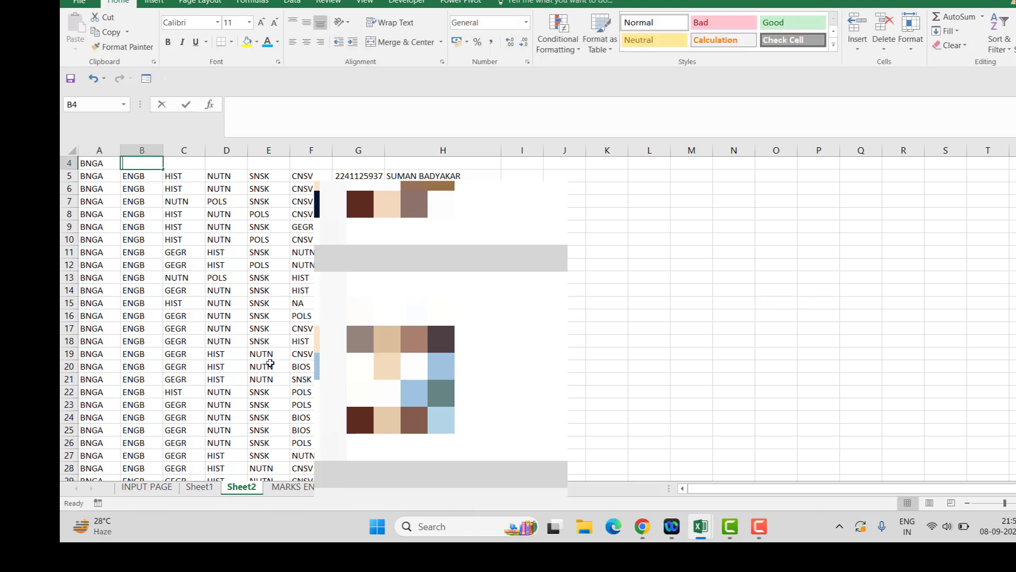
type("ENGB")
key("Tab")
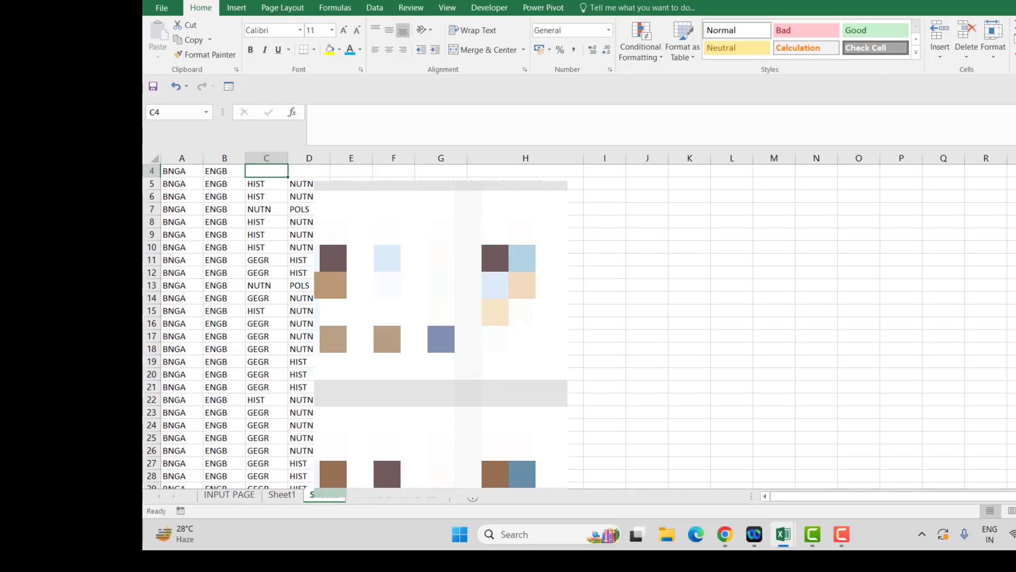
type("1")
key("Tab")
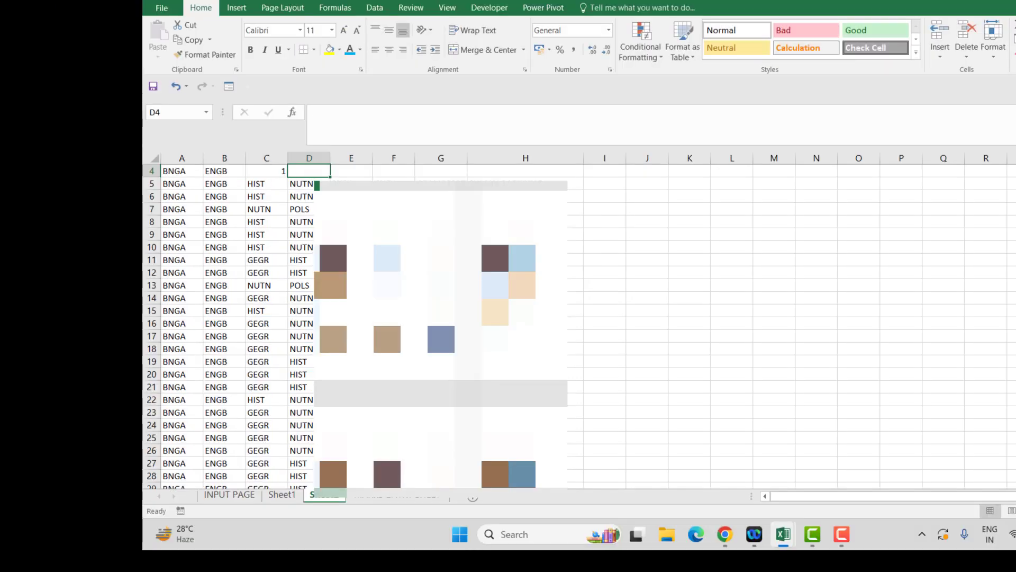
type("2")
key("Tab")
type("3")
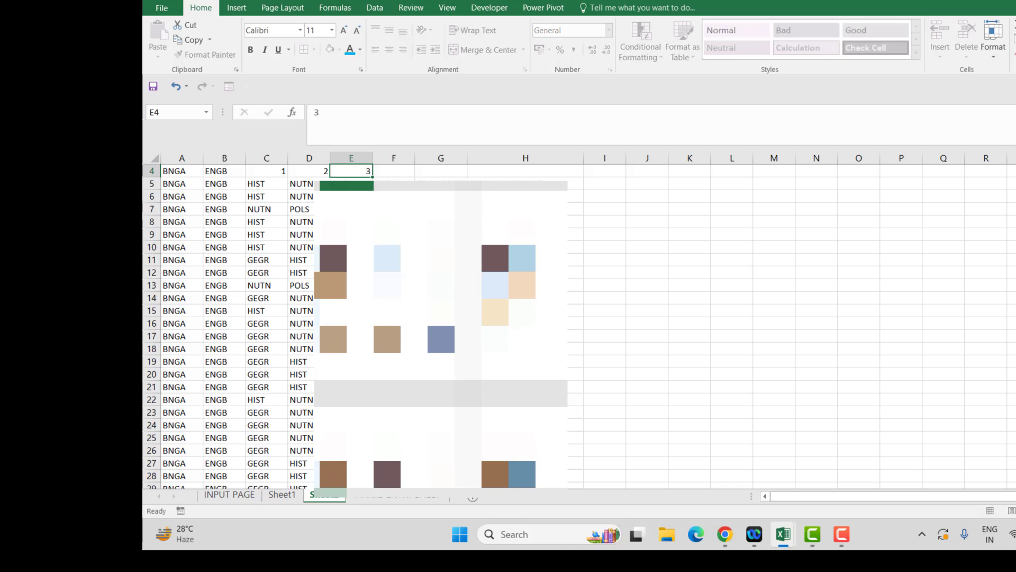
key("Tab")
type("4")
key("Tab")
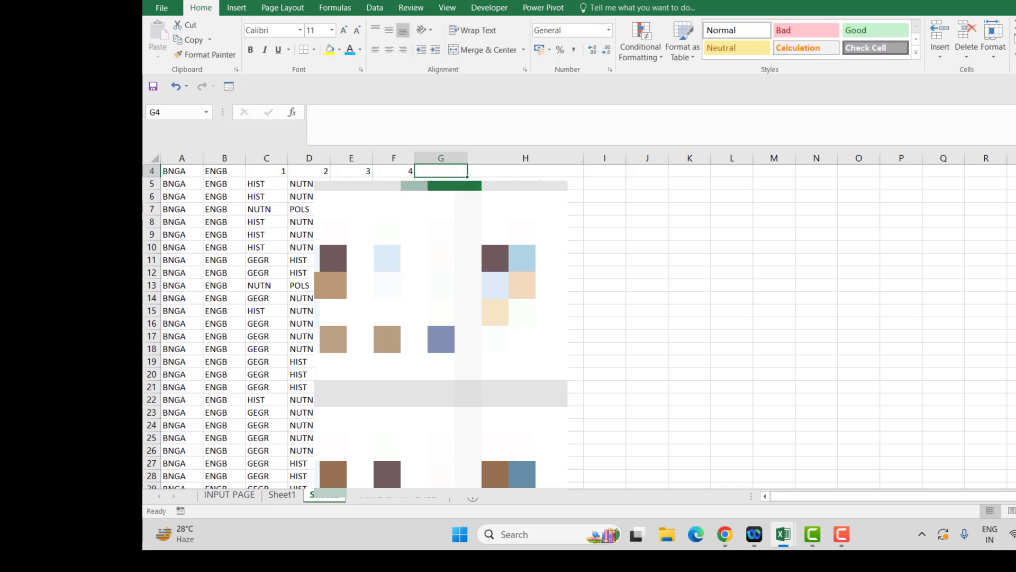
type("R")
key("Tab")
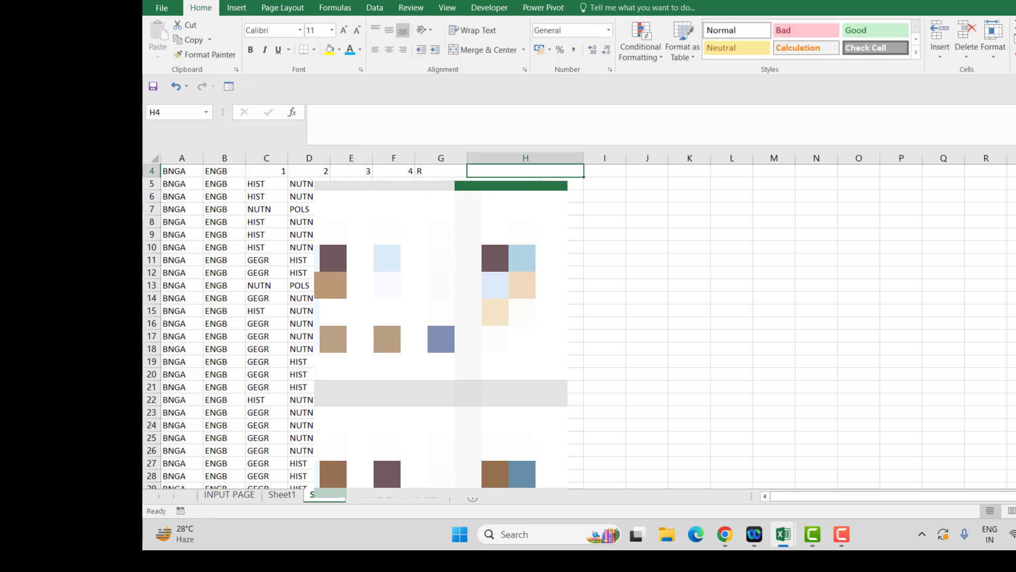
type("N")
left_click(733, 309)
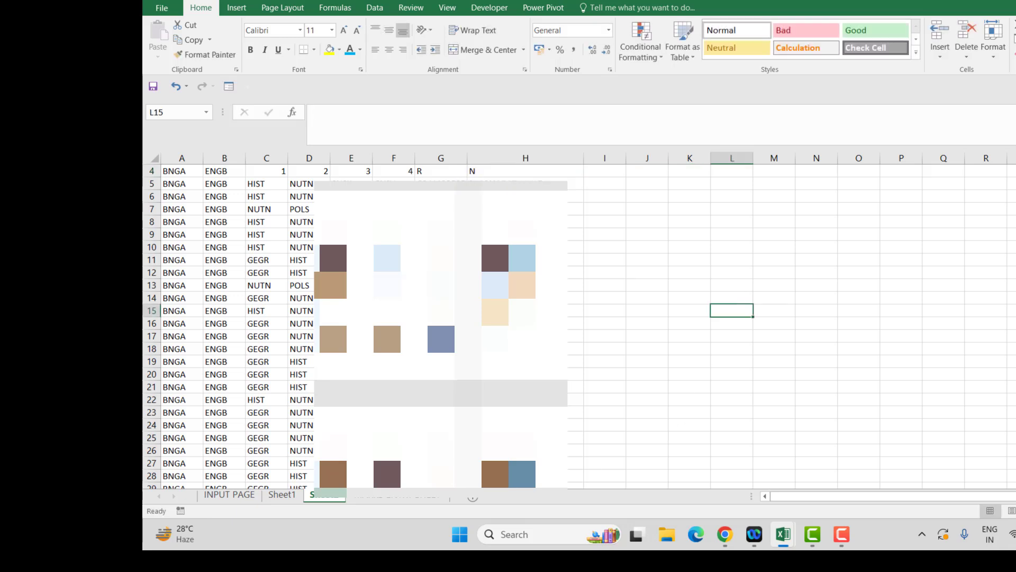
Add filters to the headings in A4:H4, sort the rows by column R from smallest to largest, and open the INPUT PAGE sheet.
left_click_drag(181, 170, 537, 172)
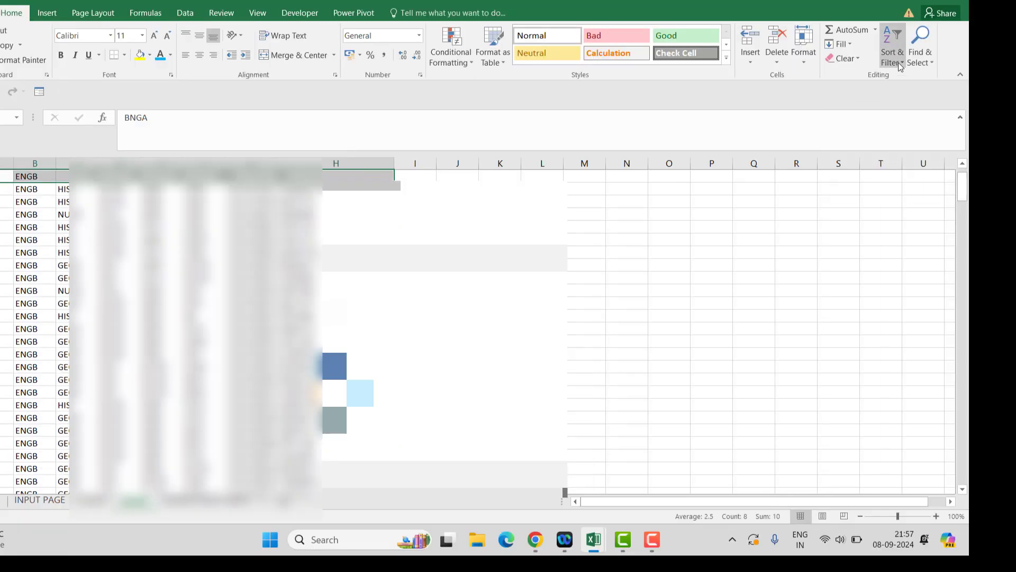
left_click(898, 63)
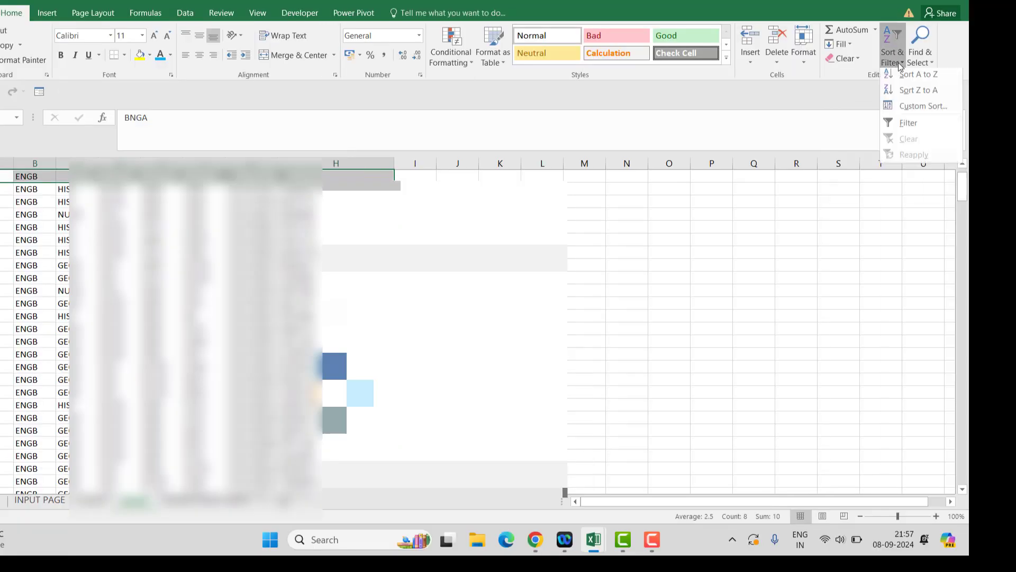
left_click(917, 124)
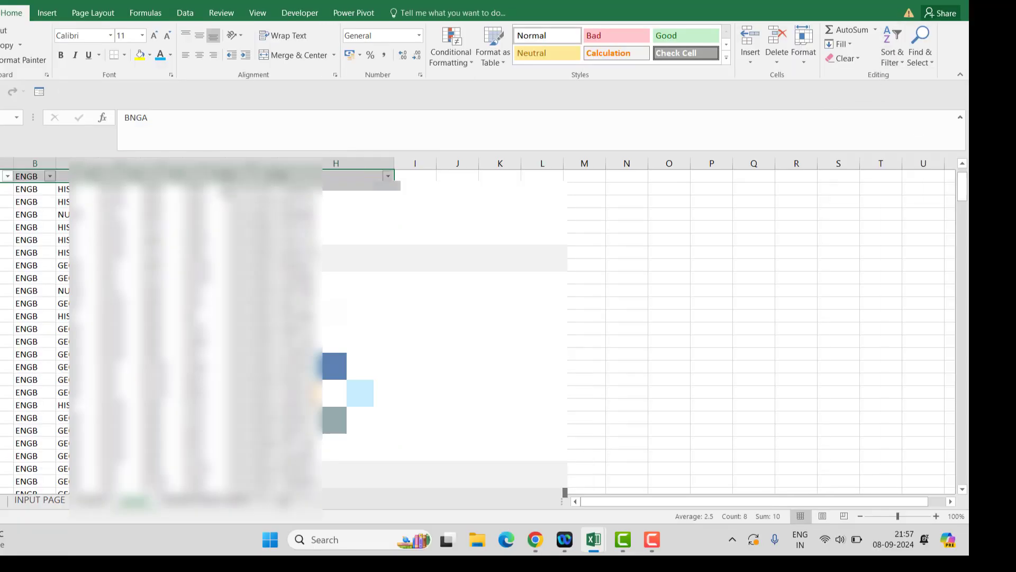
left_click(272, 176)
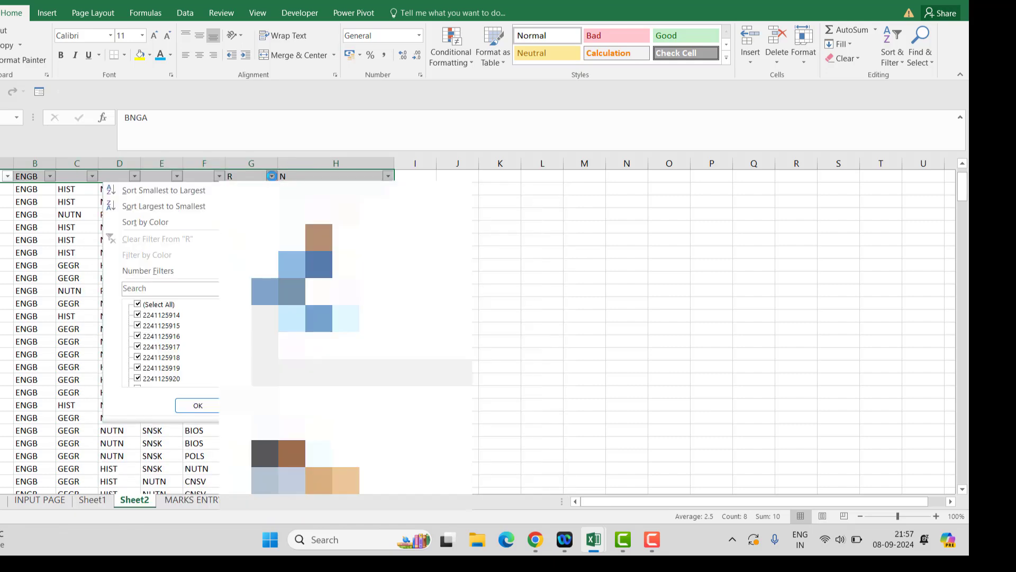
left_click(180, 191)
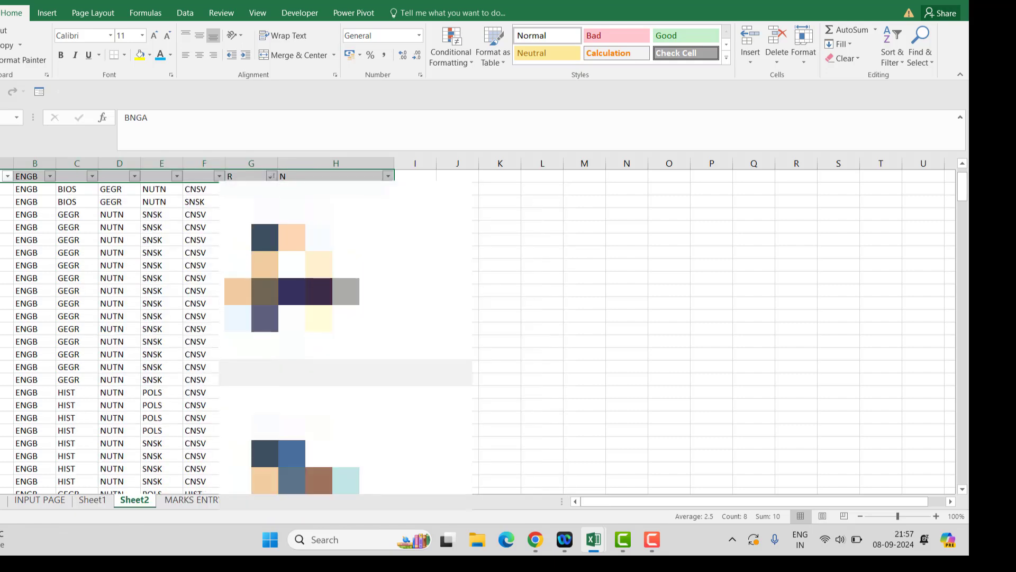
left_click(605, 318)
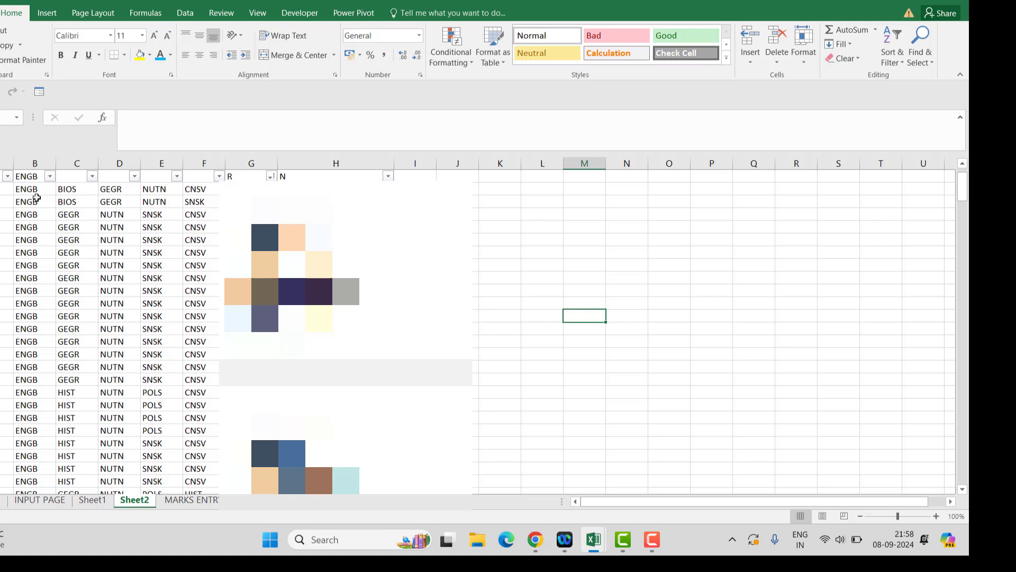
left_click(52, 505)
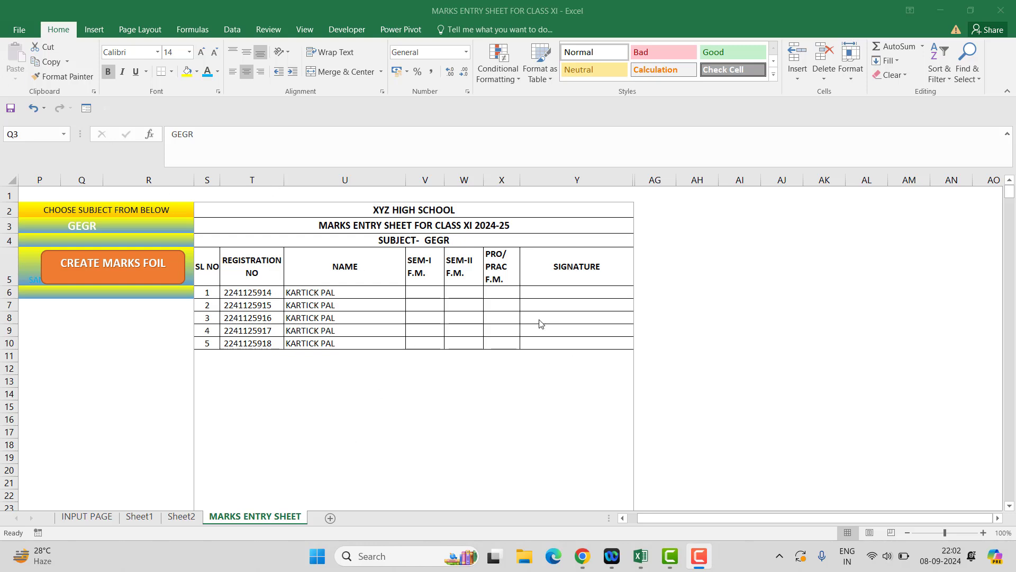
Set the Trust Center macro settings to enable all macros and accept the Excel options.
left_click(19, 31)
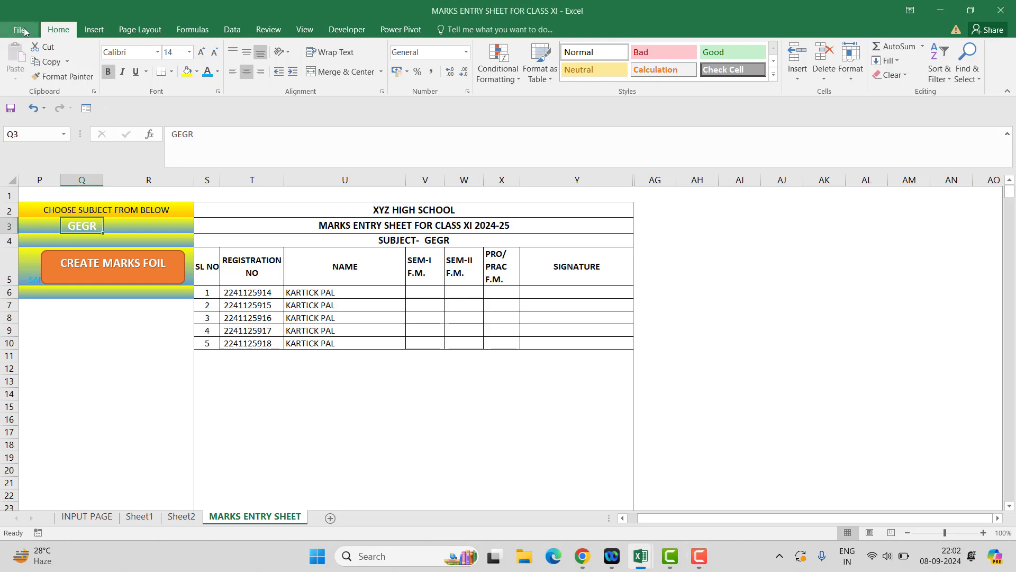
left_click(19, 31)
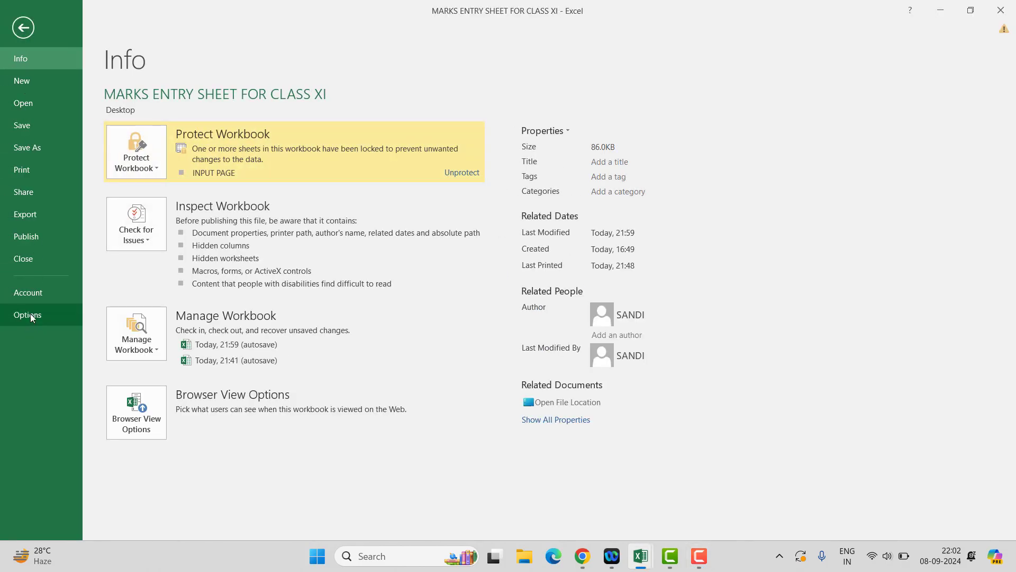
left_click(31, 313)
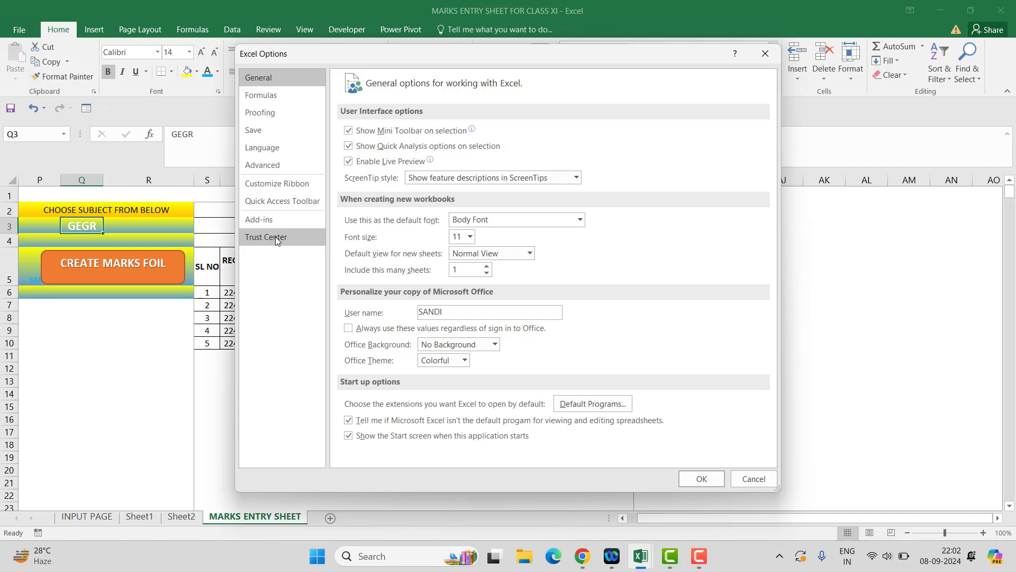
left_click(275, 236)
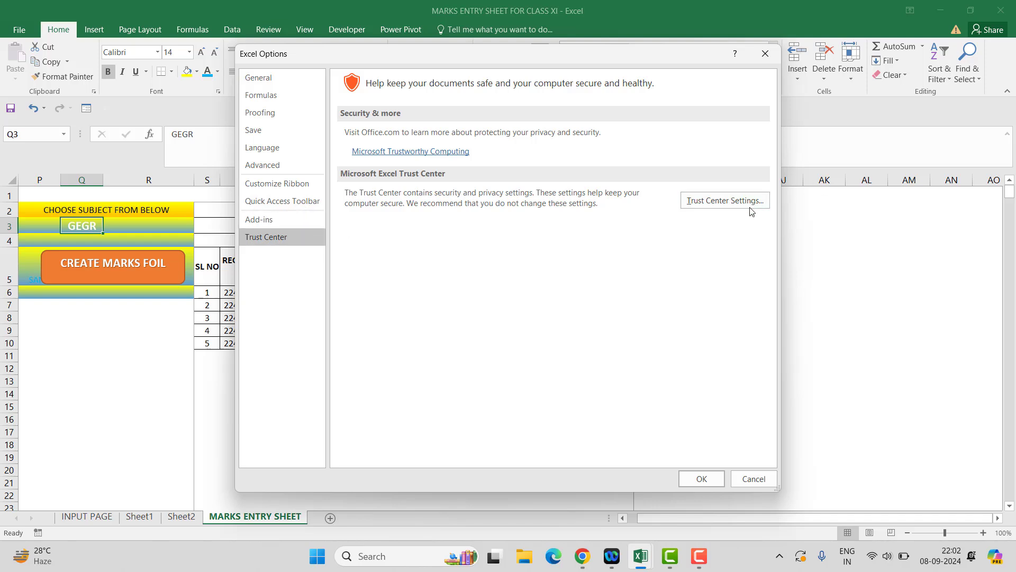
left_click(728, 202)
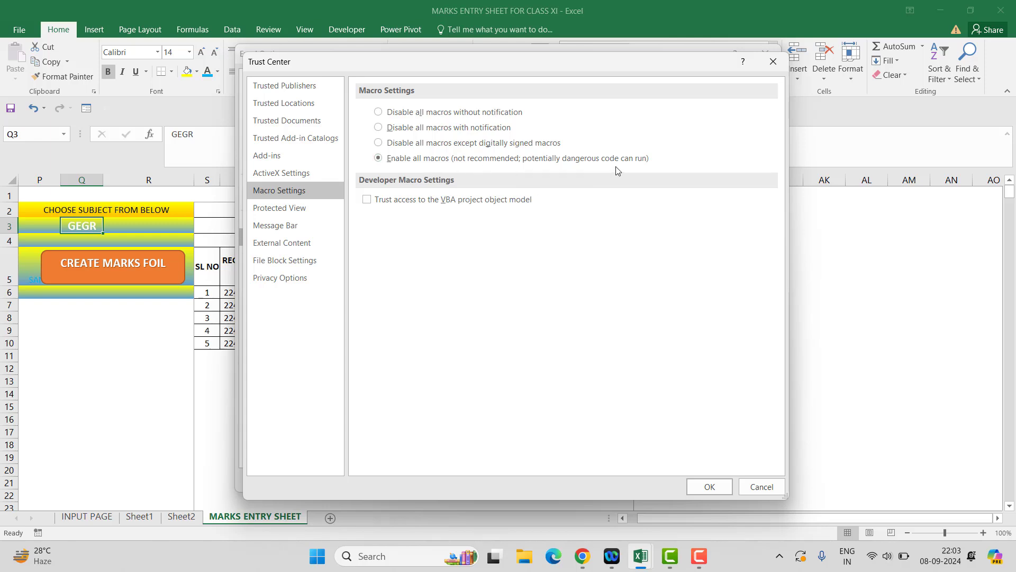
left_click(709, 486)
left_click(713, 484)
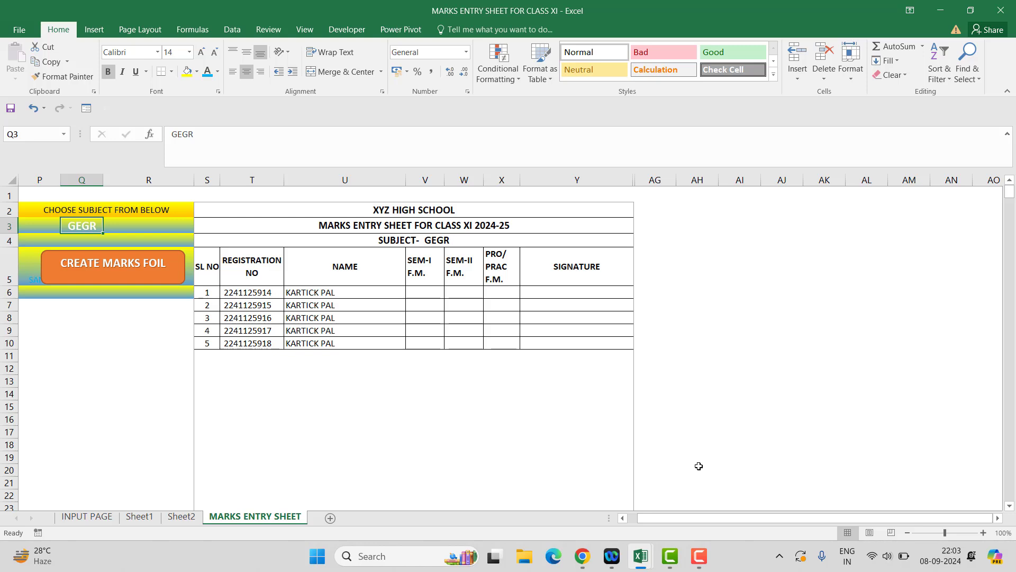
left_click(159, 405)
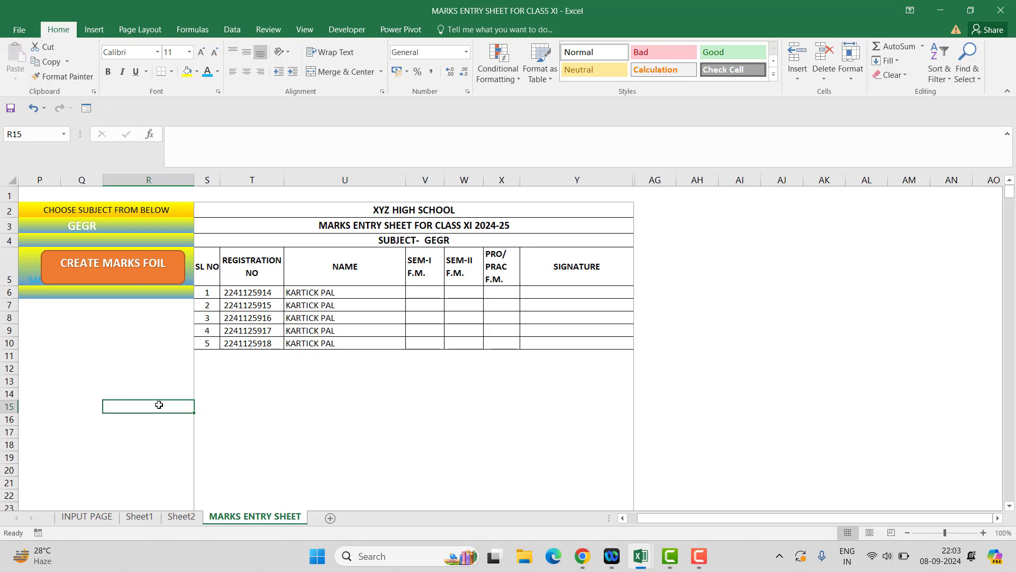
left_click(699, 556)
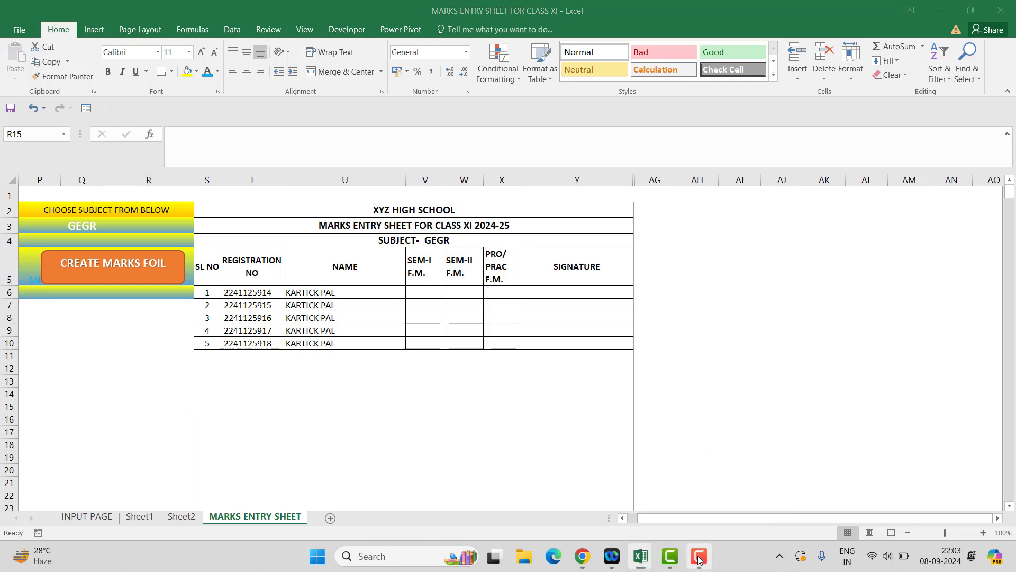